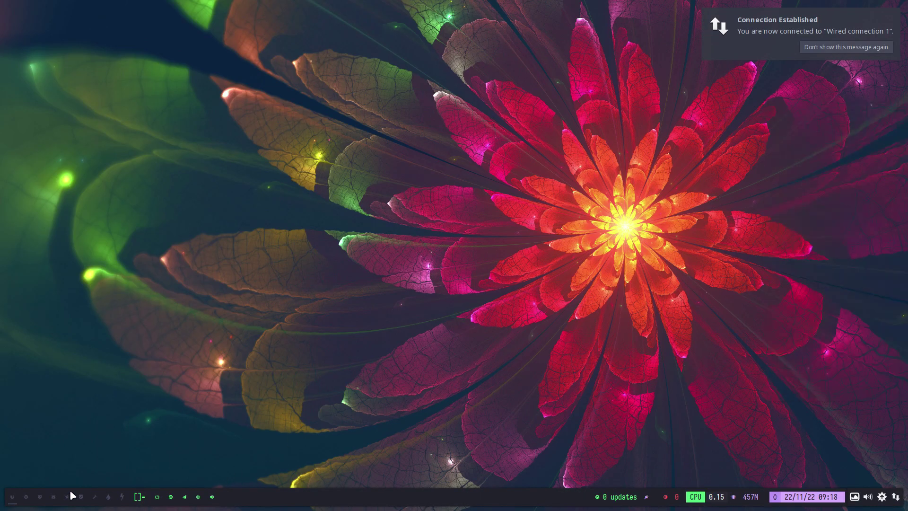
Run skel in a terminal and answer y to copy /etc/skel into .config, then review the permission-denied errors
key("super+Return")
key("super+Return")
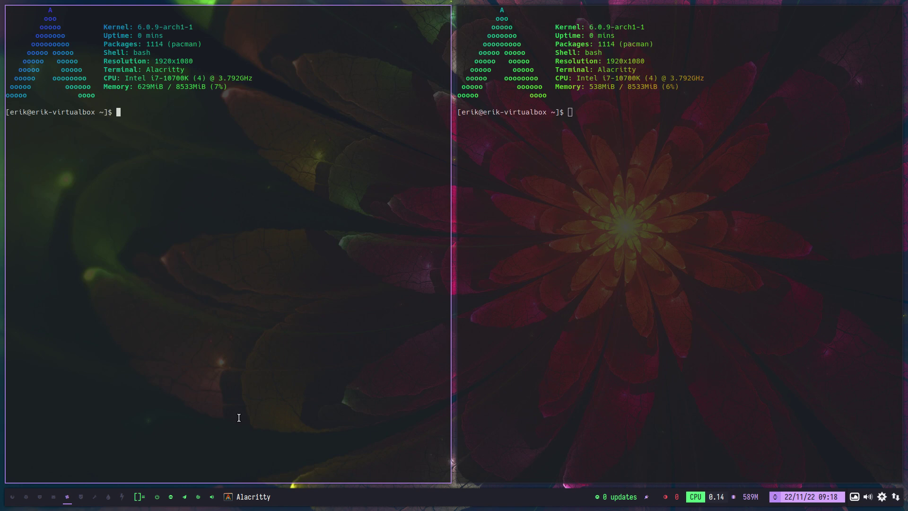
type("skel")
key("Return")
type("y")
key("Return")
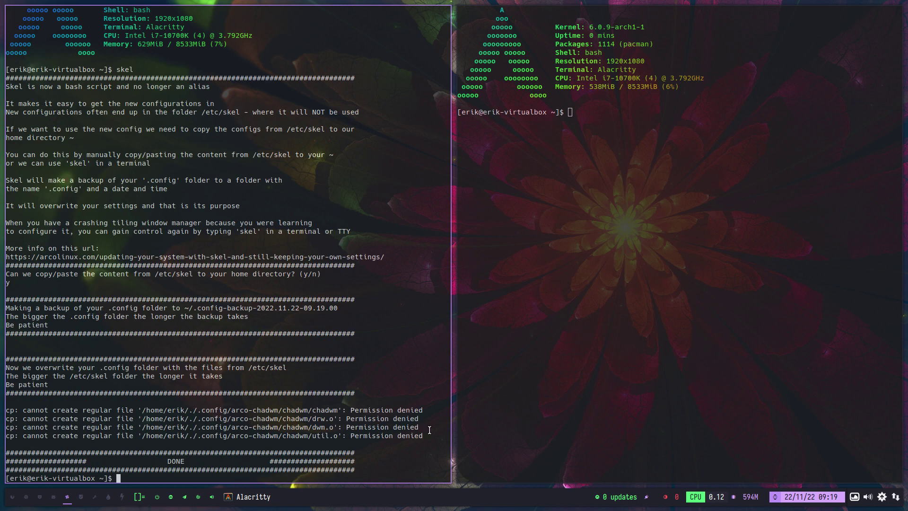
left_click_drag(427, 435, 230, 408)
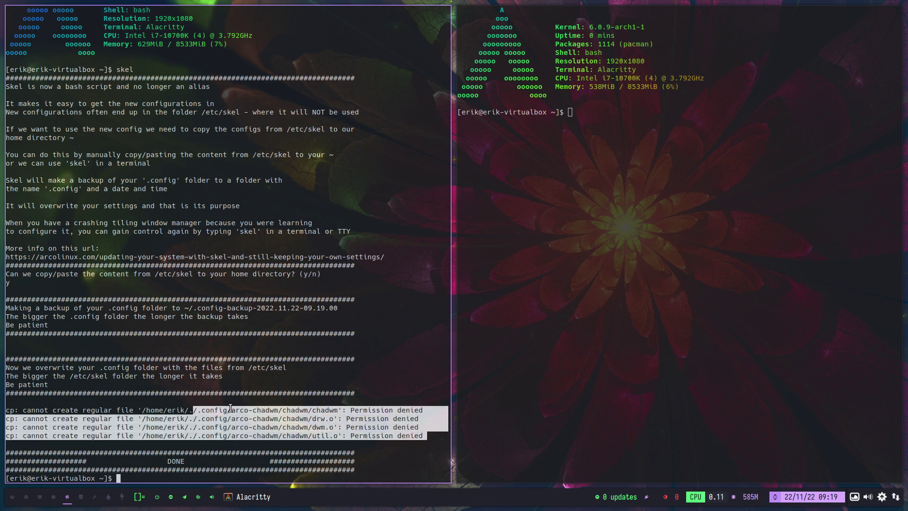
left_click(230, 407)
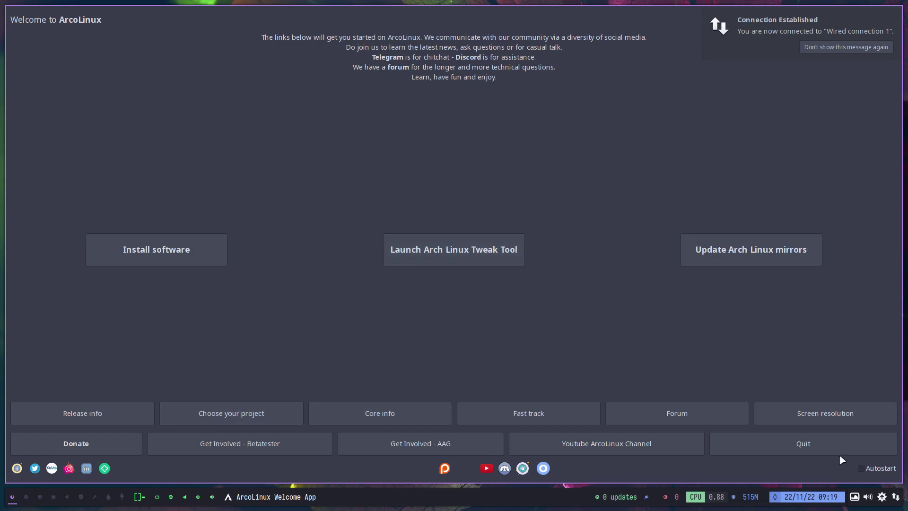
Quit the ArcoLinux Welcome App
left_click(776, 445)
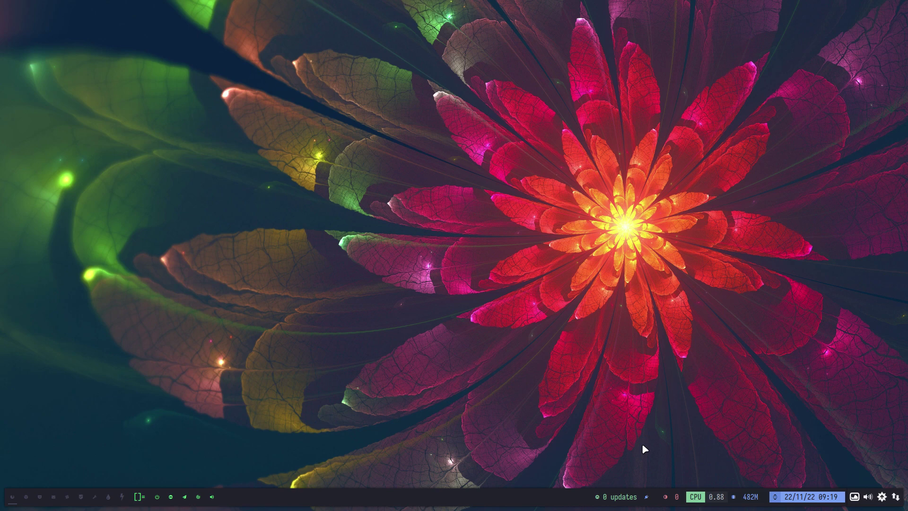
Open a terminal in the .config/arco-chadwm/chadwm folder from Thunar
key("super+Return")
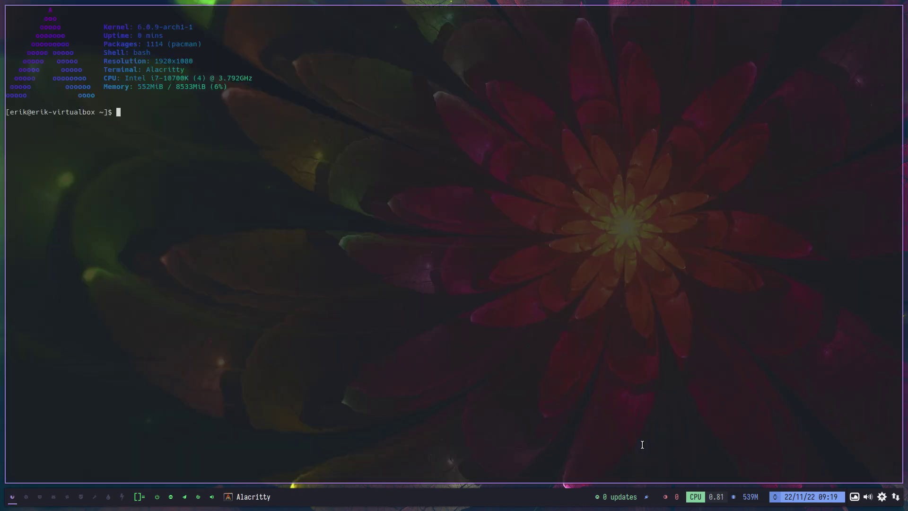
key("super+shift+Return")
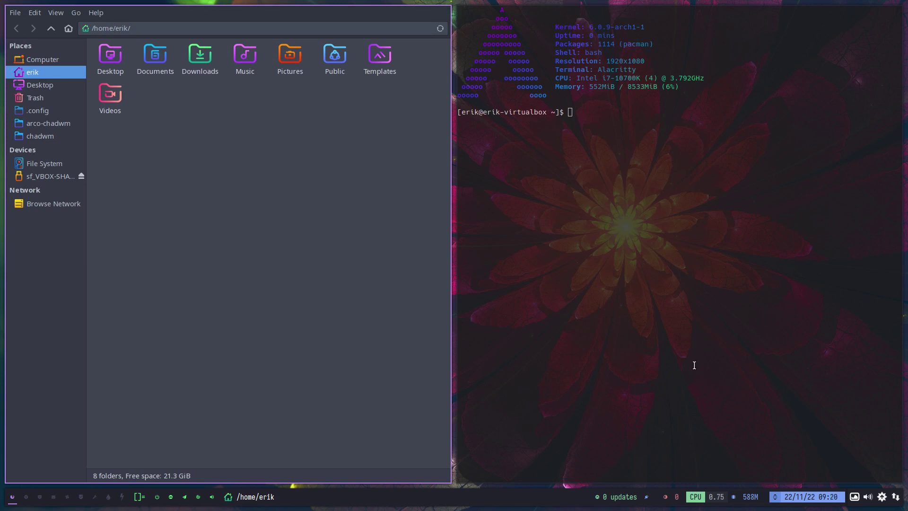
key("super+q")
key("super+q")
key("super+shift+Return")
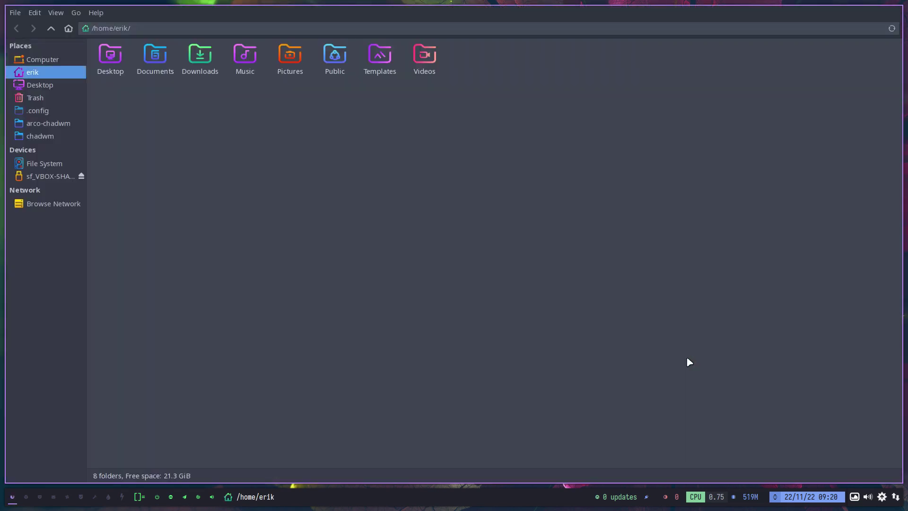
left_click(58, 137)
right_click(200, 161)
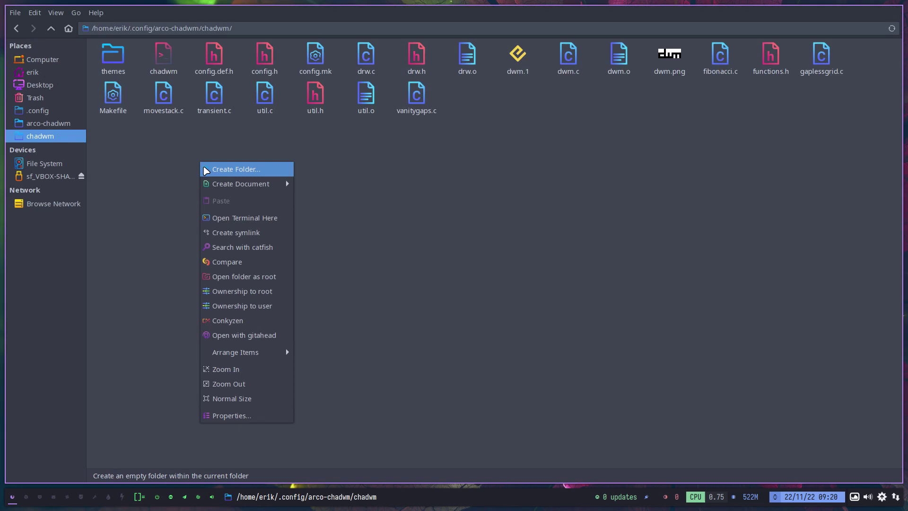
left_click(266, 219)
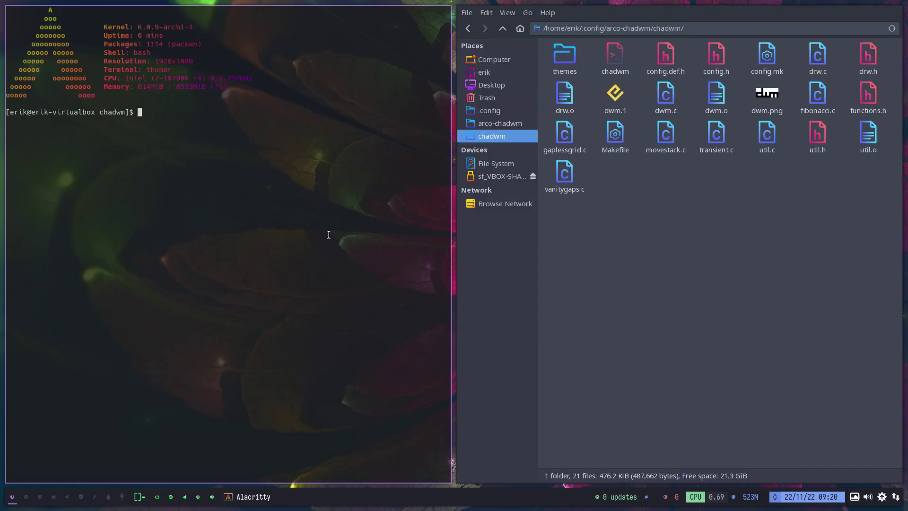
Build chadwm with make and install it with sudo make install to /usr/local/bin
type("make")
key("Return")
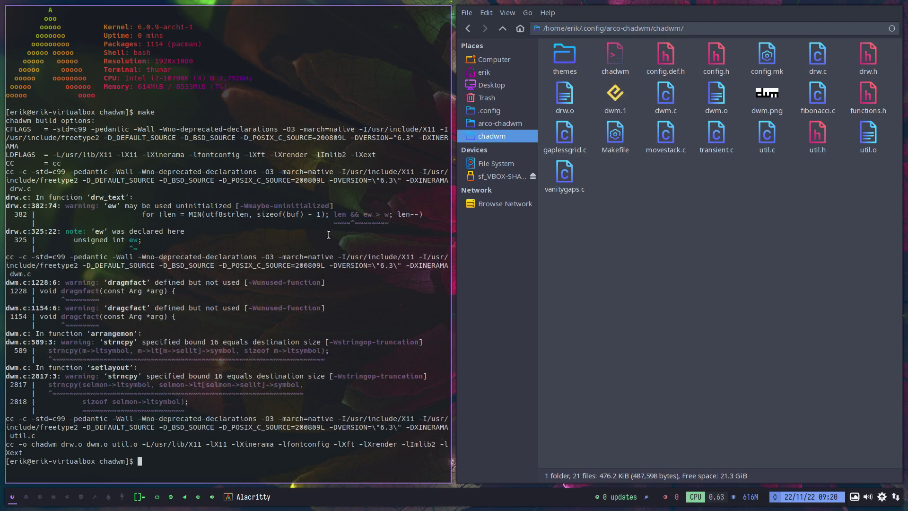
type("sudo make install")
key("Return")
key("Return")
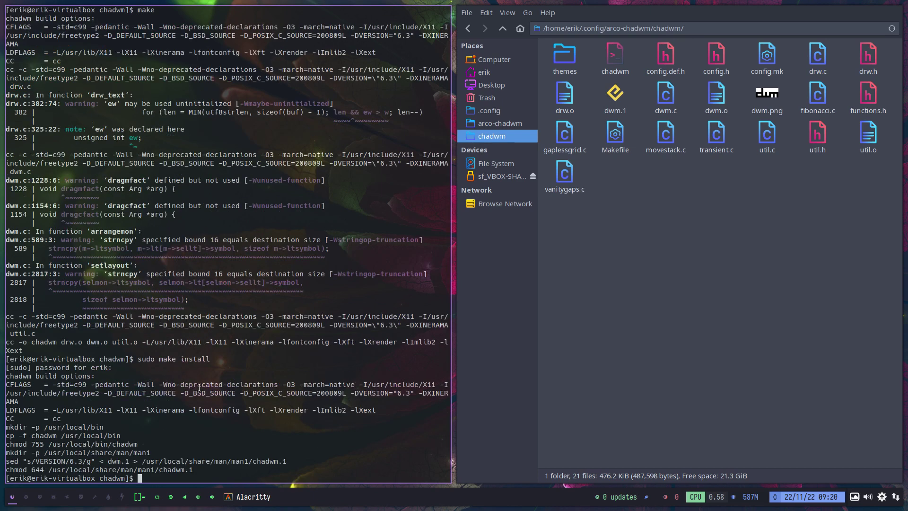
left_click_drag(148, 444, 53, 444)
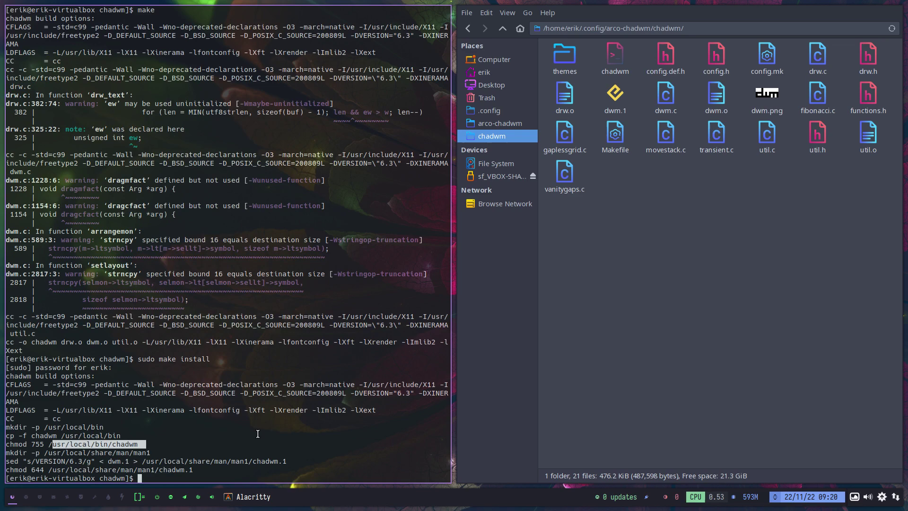
Reboot from ArchLinux Logout, permanently dismiss the connection notification, and switch to tag 2
key("super+x")
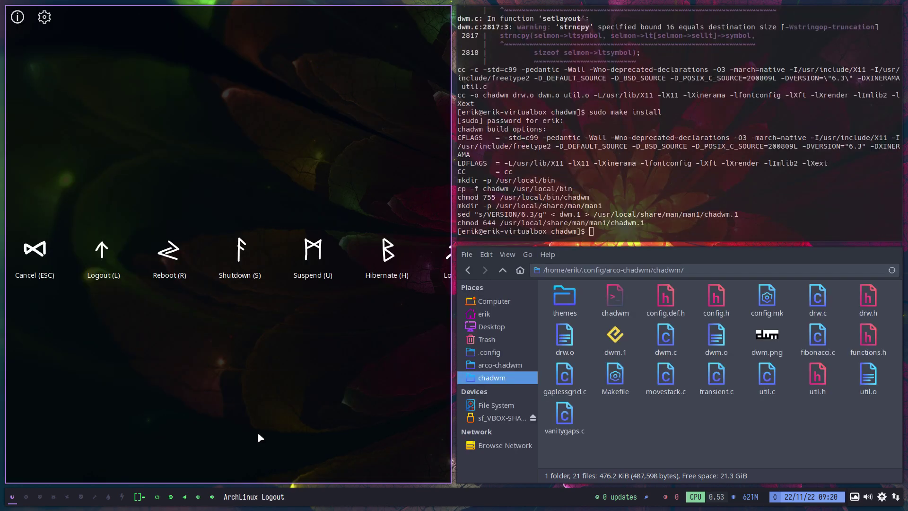
key("r")
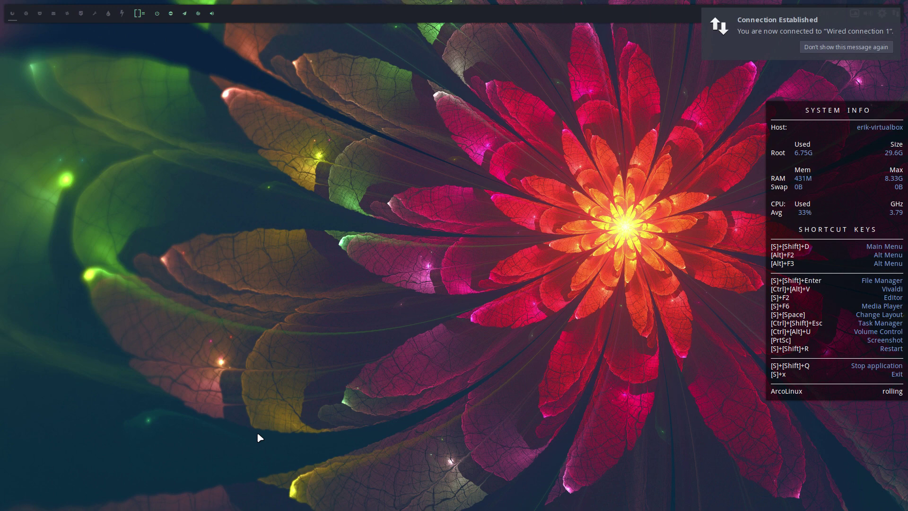
left_click(844, 47)
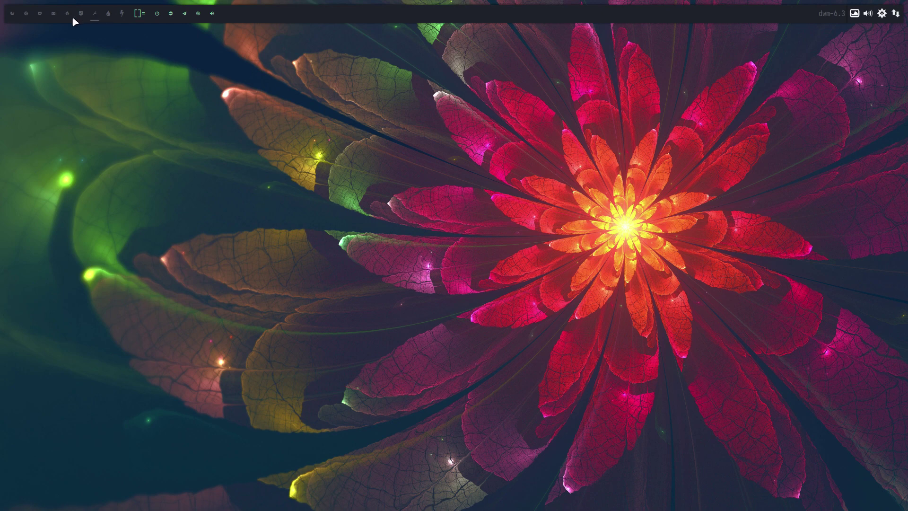
left_click(29, 13)
In Thunar, browse to /etc/skel/.config and select the arco-chadwm folder
key("super+shift+Return")
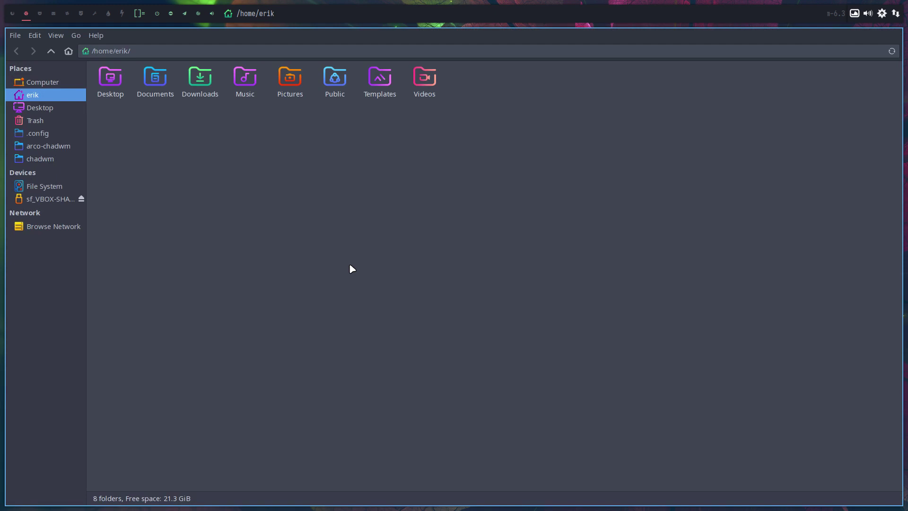
left_click(50, 187)
double_click(211, 78)
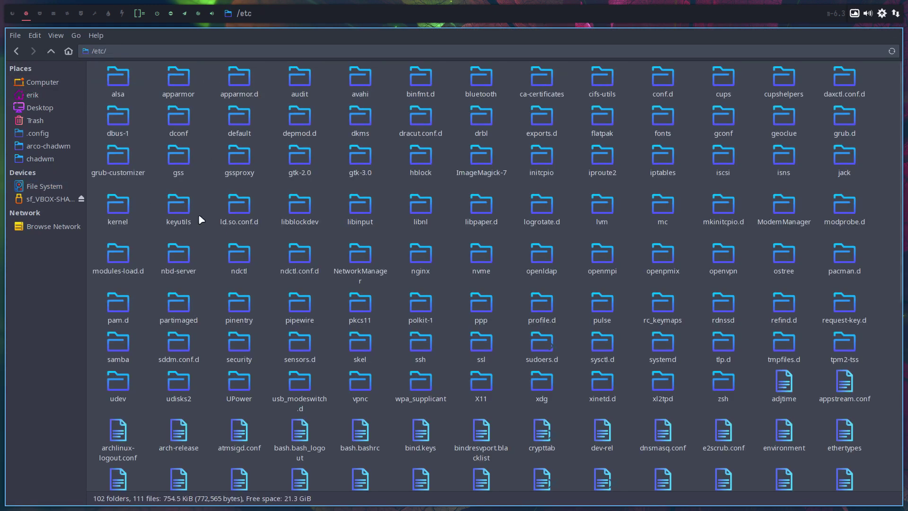
type("ske")
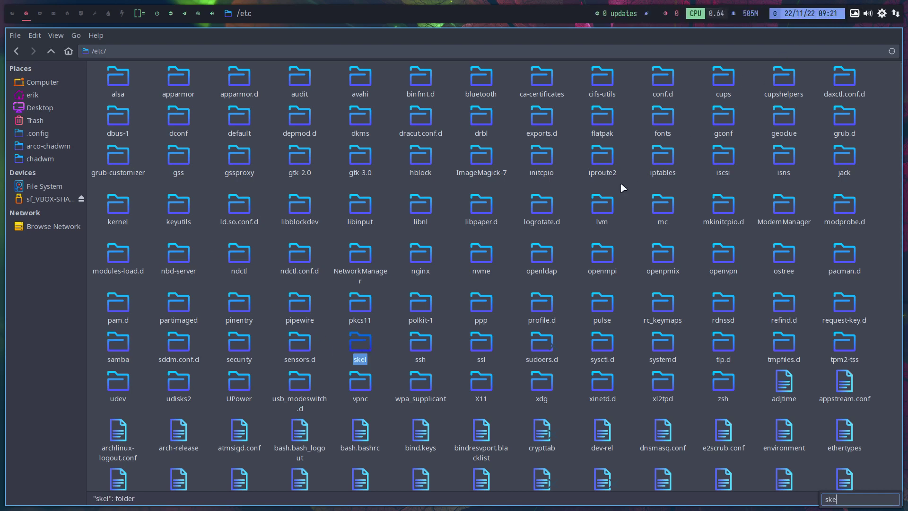
double_click(361, 348)
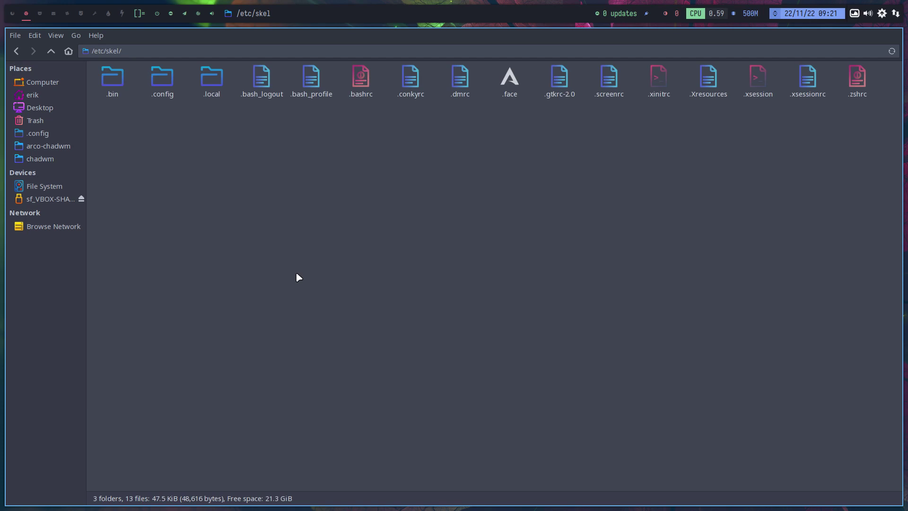
double_click(163, 79)
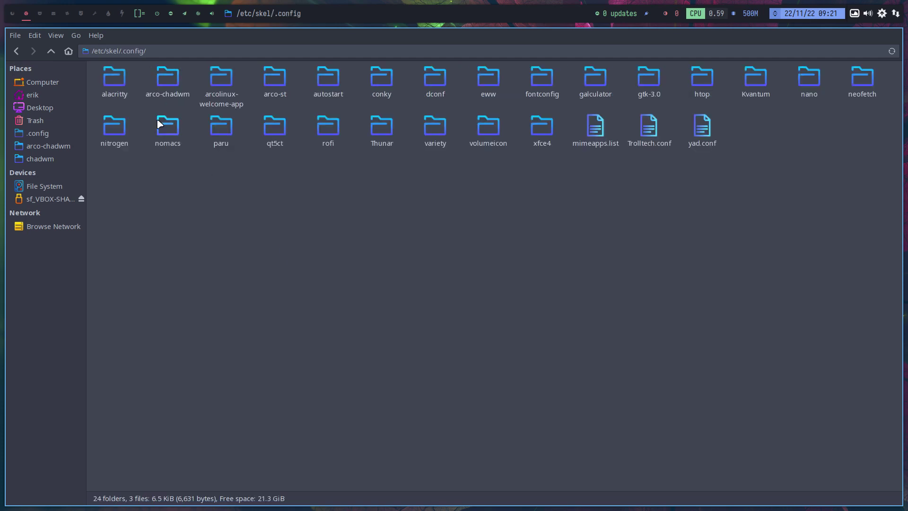
left_click(162, 87)
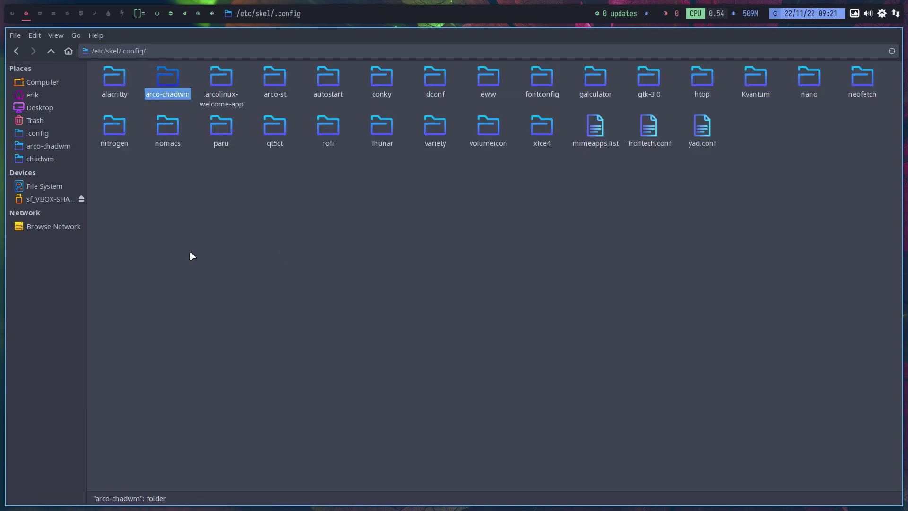
Paste arco-chadwm into ~/.config with Replace All, then open arco-chadwm/chadwm
left_click(53, 133)
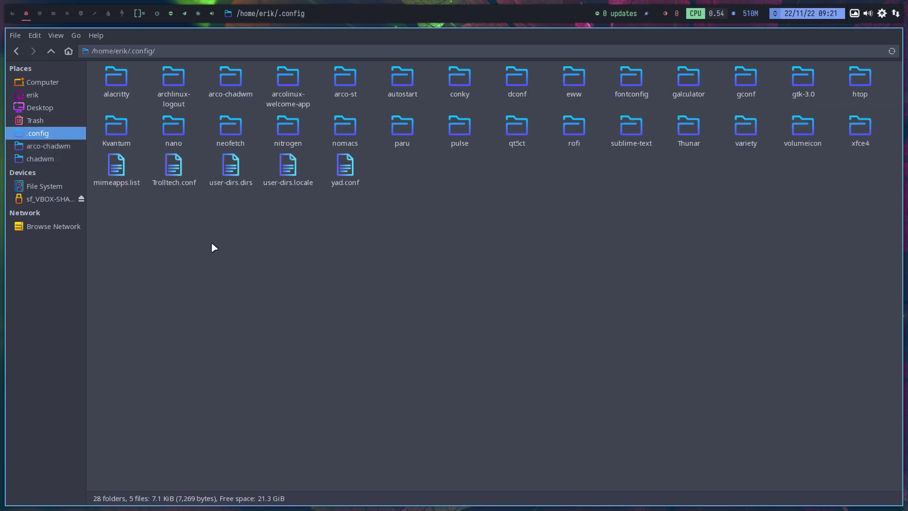
key("ctrl+v")
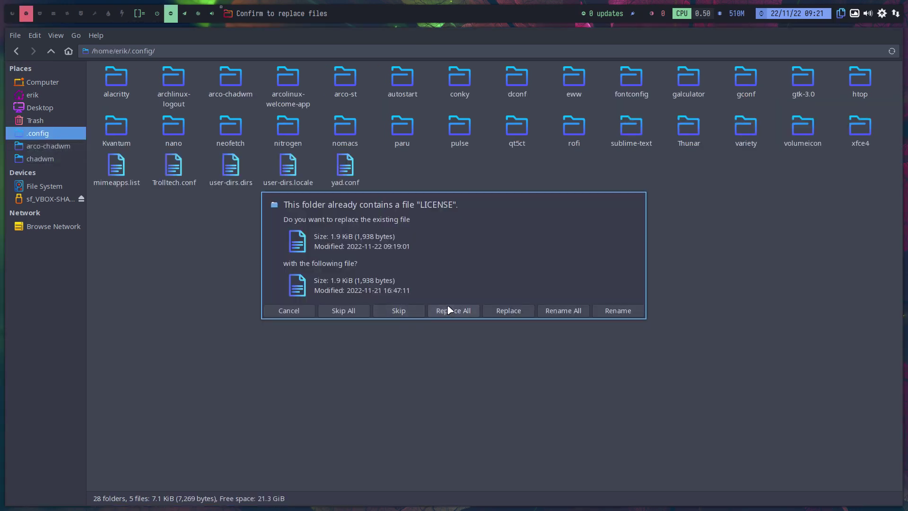
left_click(451, 311)
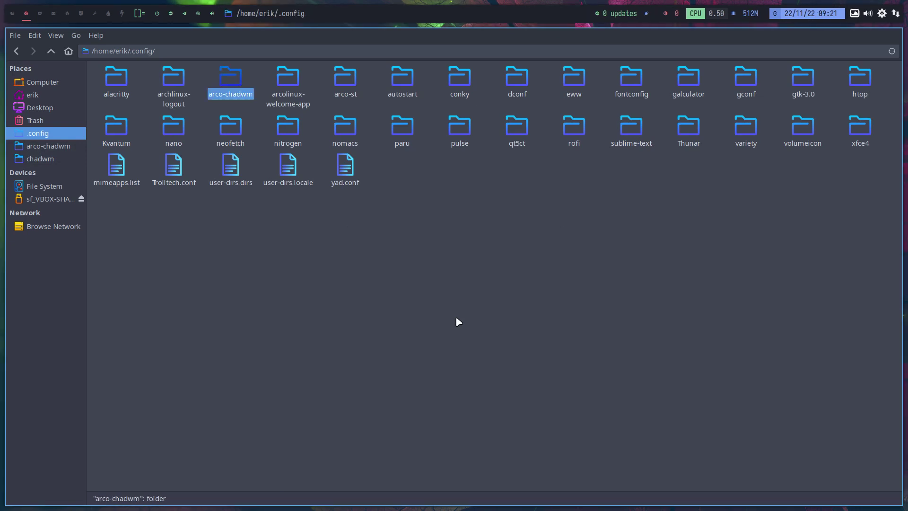
left_click(457, 321)
double_click(227, 83)
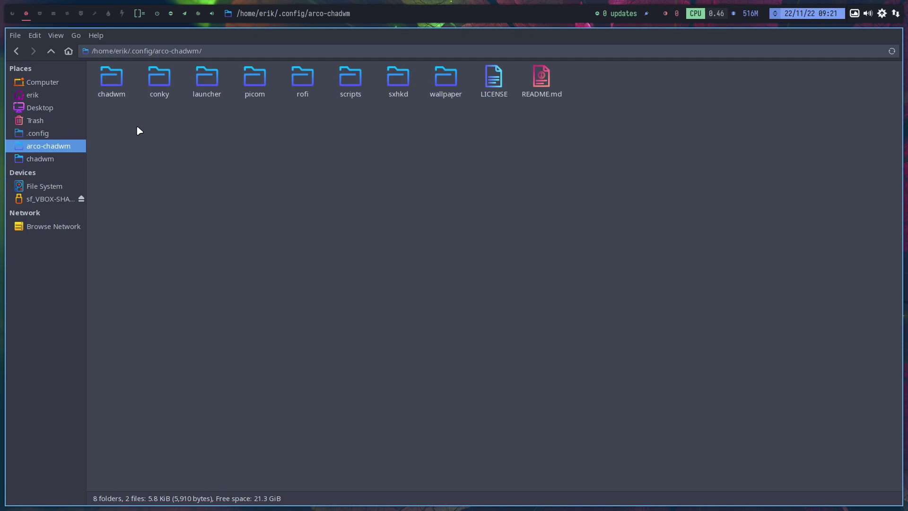
double_click(111, 79)
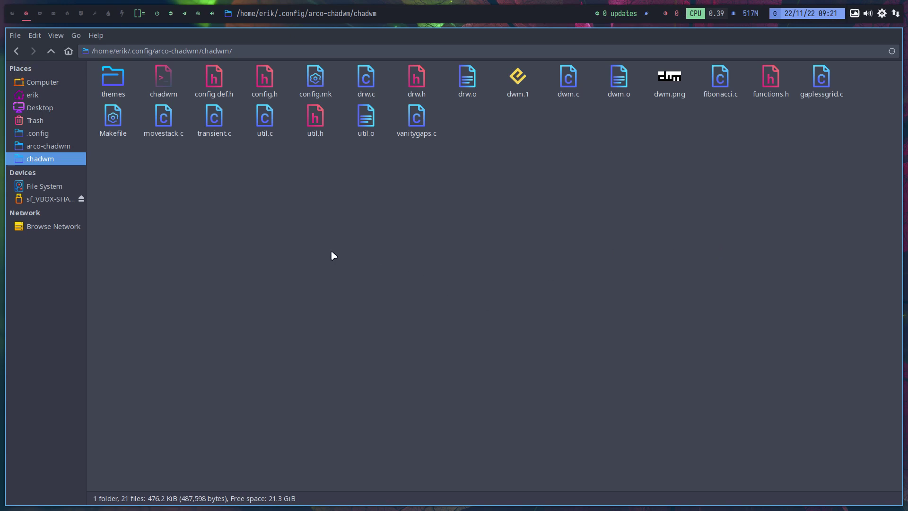
Compare config.def.h and config.h side by side in Meld, then close it
left_click_drag(188, 74, 264, 84)
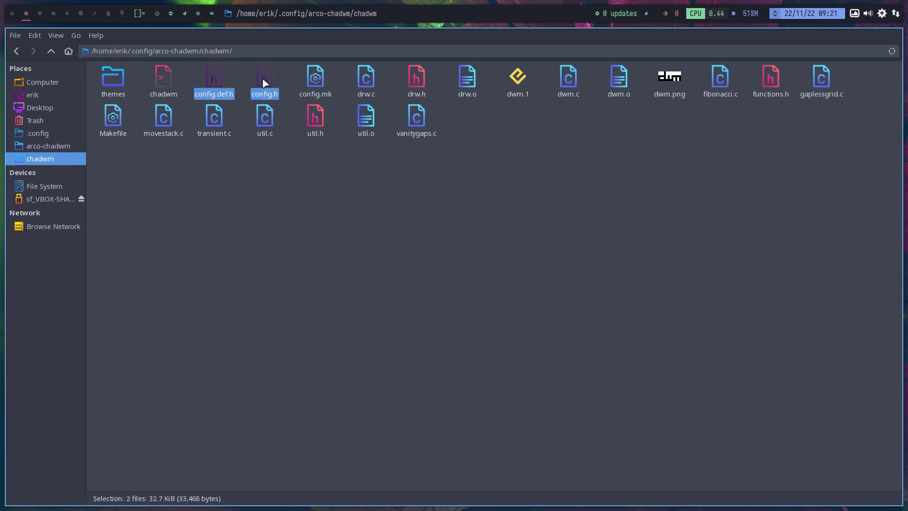
right_click(264, 83)
left_click(320, 249)
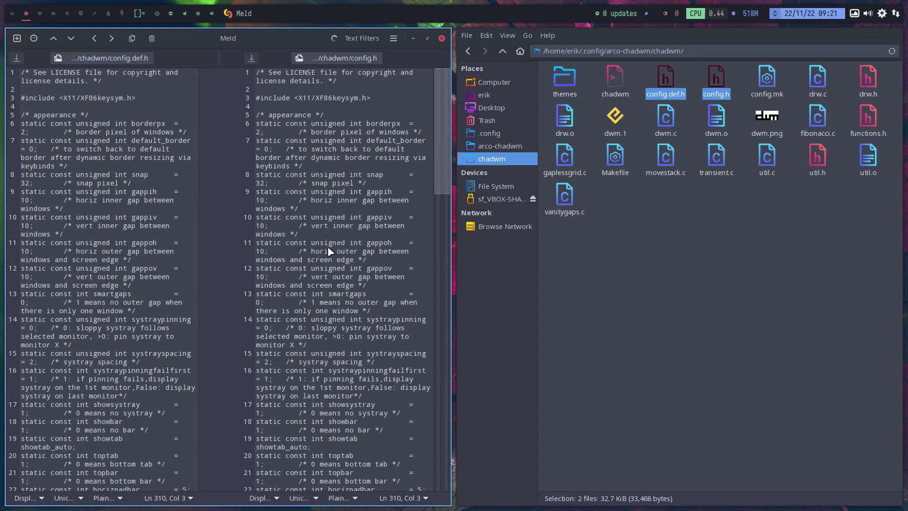
key("ctrl+q")
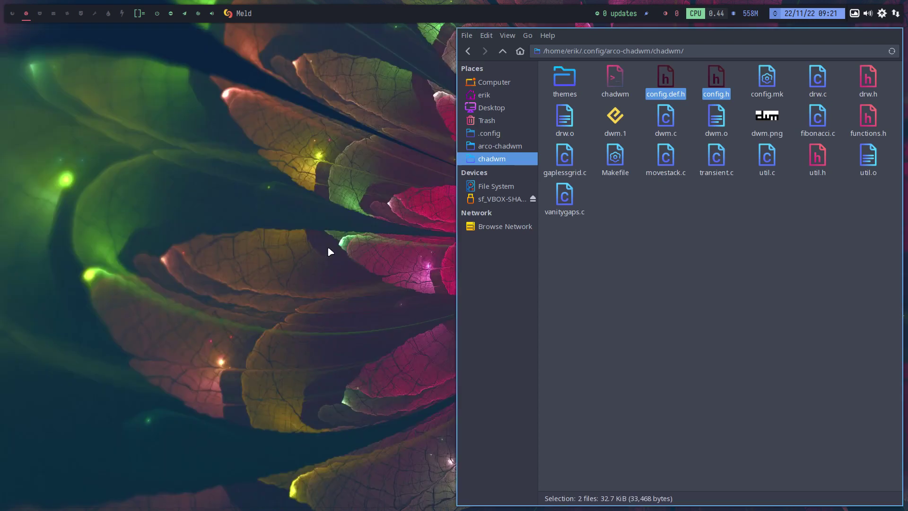
Delete config.h and open config.def.h in the text editor
left_click(291, 144)
left_click(265, 84)
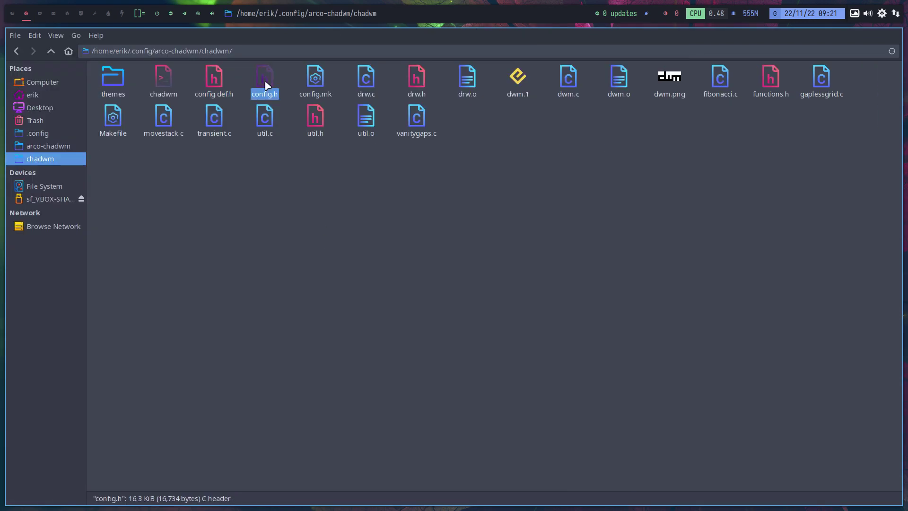
key("Delete")
double_click(218, 78)
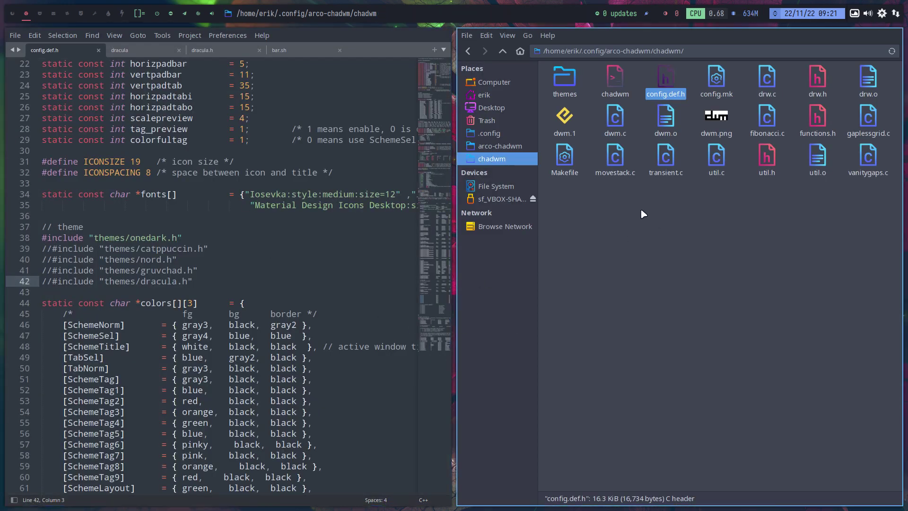
In config.def.h, comment out the themes/onedark.h include and uncomment themes/nord.h
double_click(568, 71)
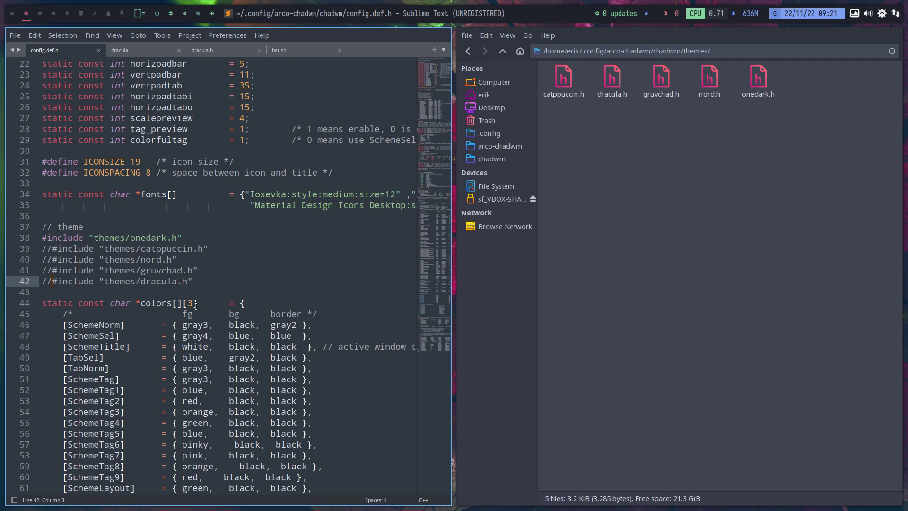
left_click(46, 238)
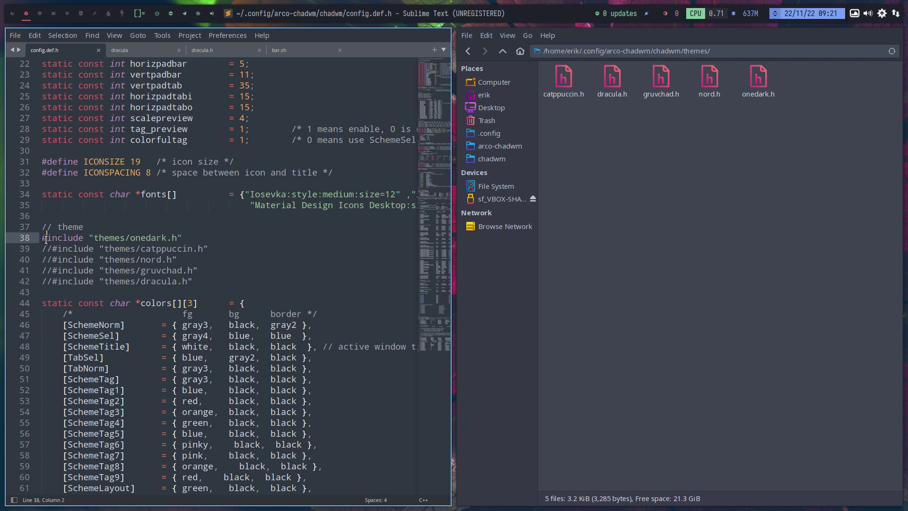
left_click(42, 238)
type("//")
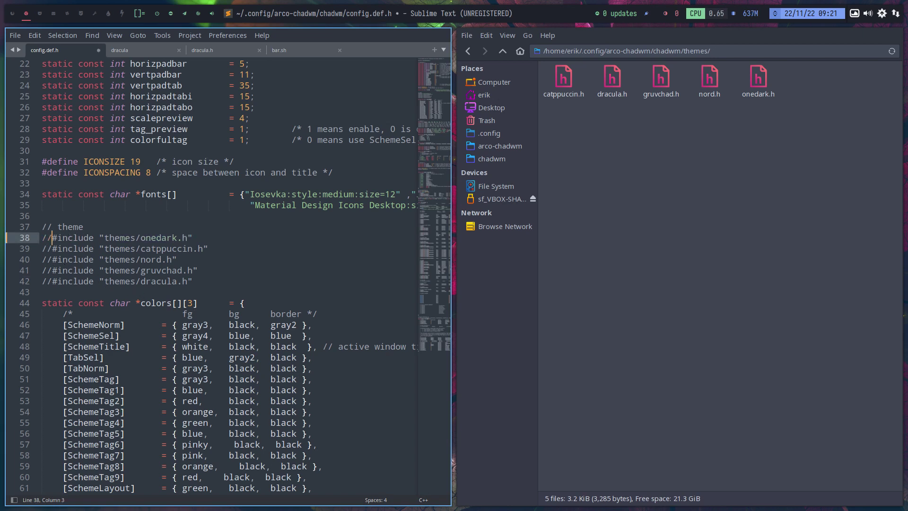
left_click(52, 259)
key("BackSpace")
key("BackSpace")
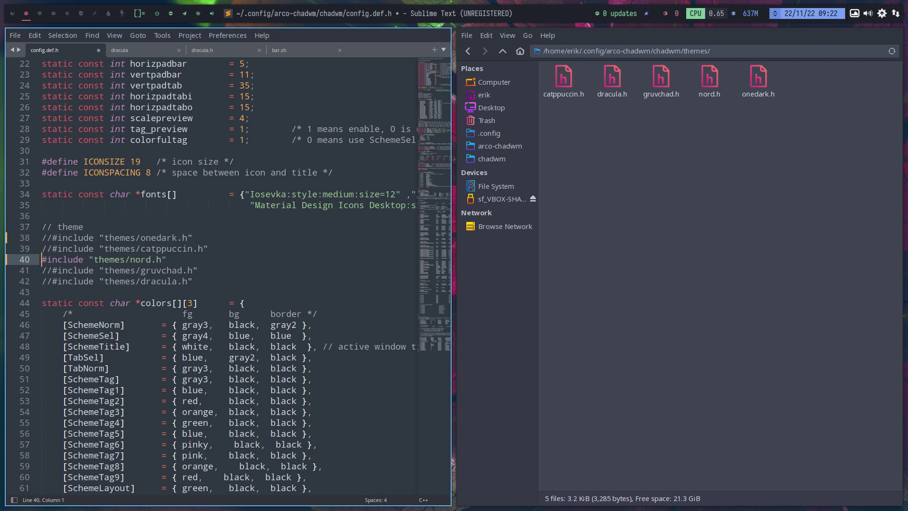
Save config.def.h and search 'nord color scheme' in a new Firefox tab
key("ctrl+s")
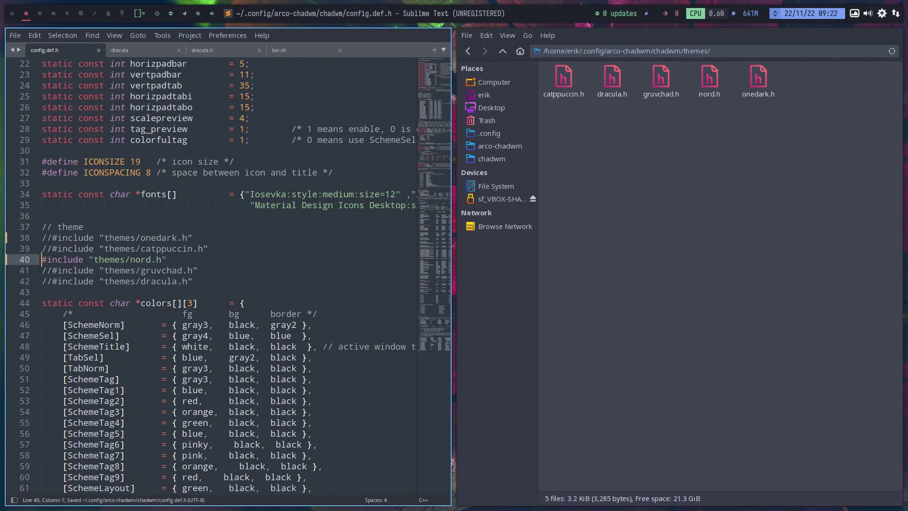
left_click(40, 13)
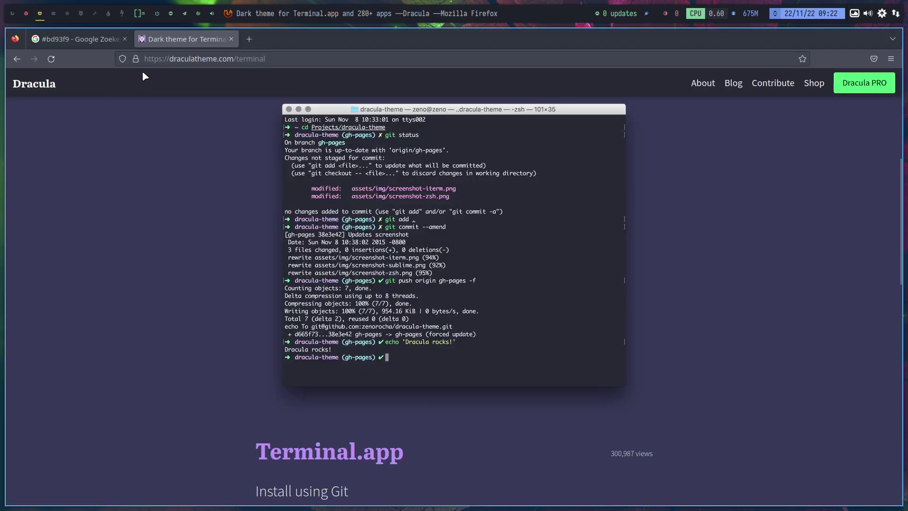
left_click(248, 40)
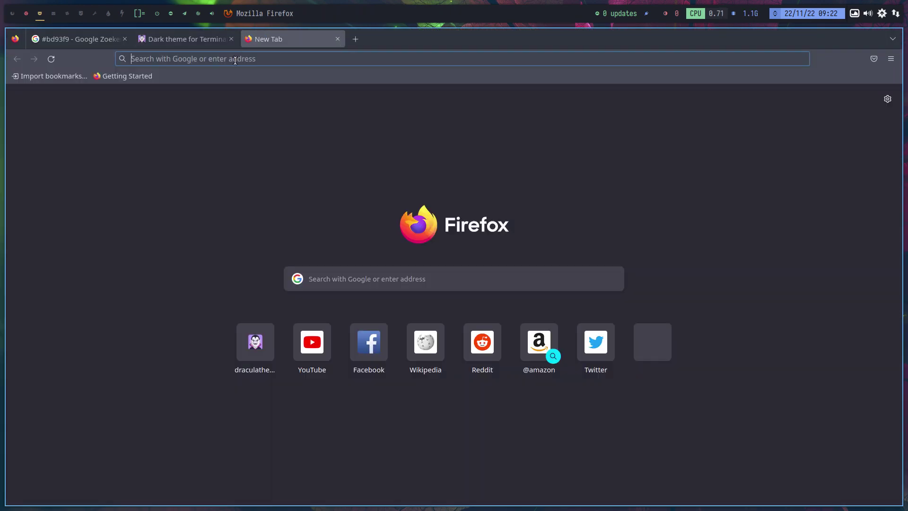
left_click(235, 61)
type("nord col")
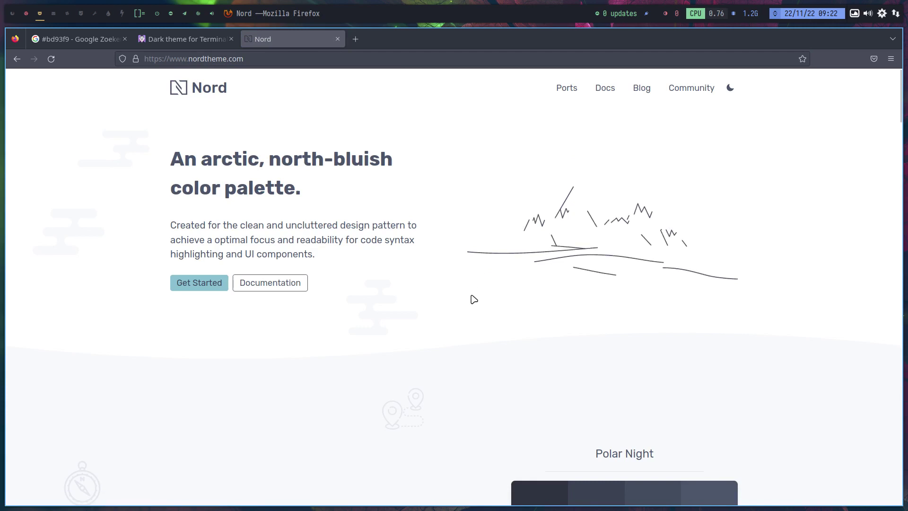
Browse the Nord colour palettes on nordtheme.com, then return to the editor workspace
scroll(474, 299, "down", 10)
scroll(472, 298, "up", 5)
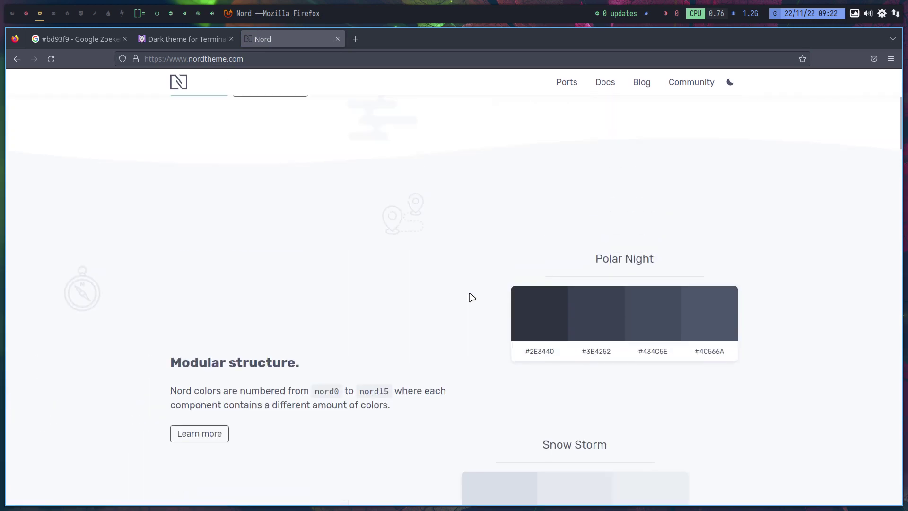
scroll(472, 297, "up", 4)
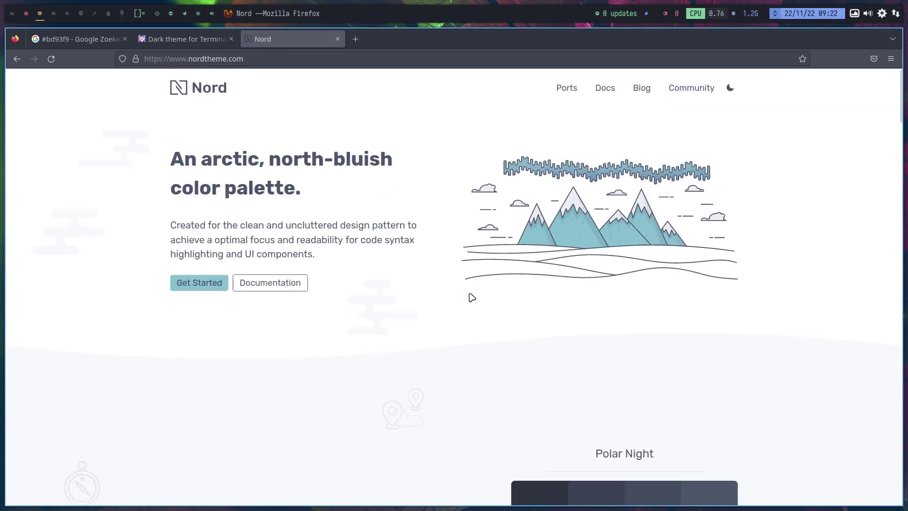
scroll(472, 298, "down", 12)
scroll(470, 293, "down", 6)
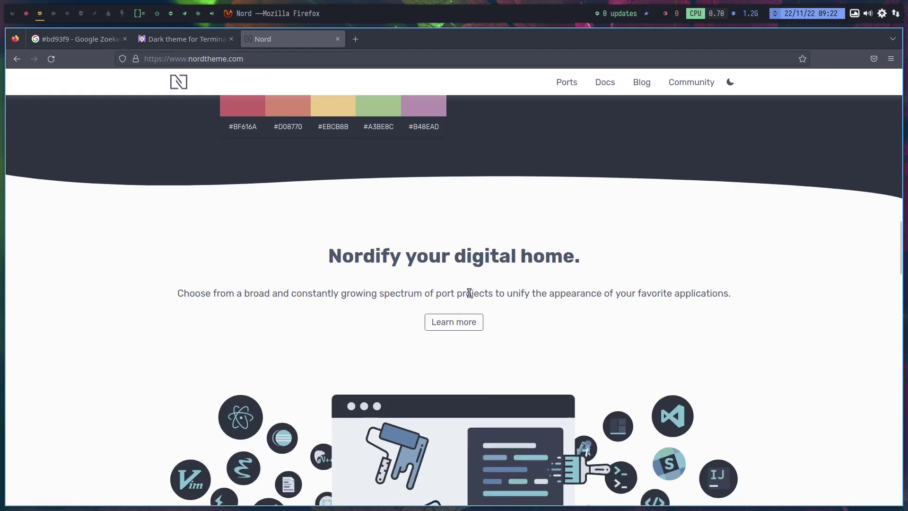
scroll(470, 293, "down", 6)
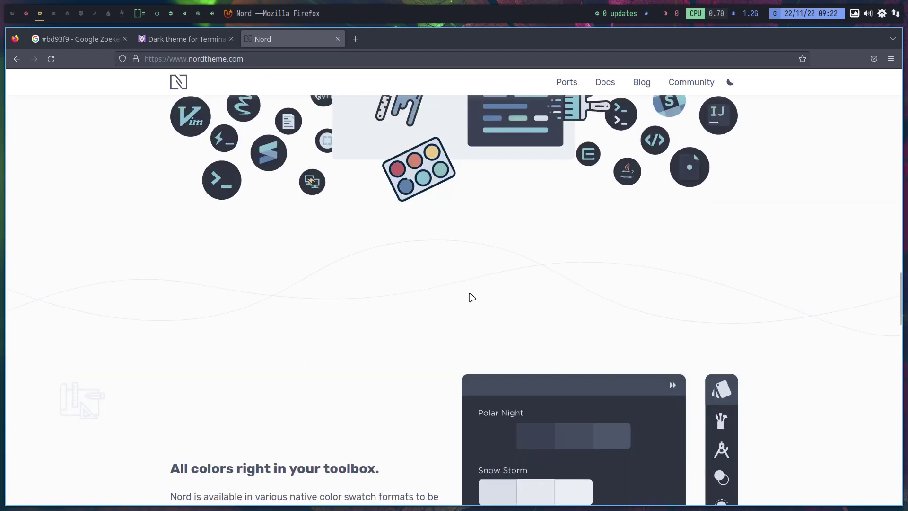
left_click(26, 15)
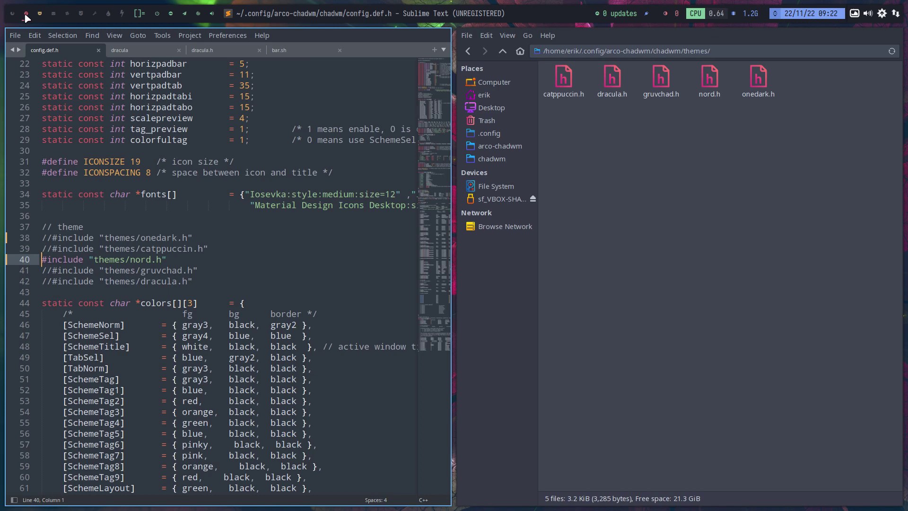
Look up nord.h's black value #2A303C in a Firefox search, then return to config.def.h
double_click(708, 81)
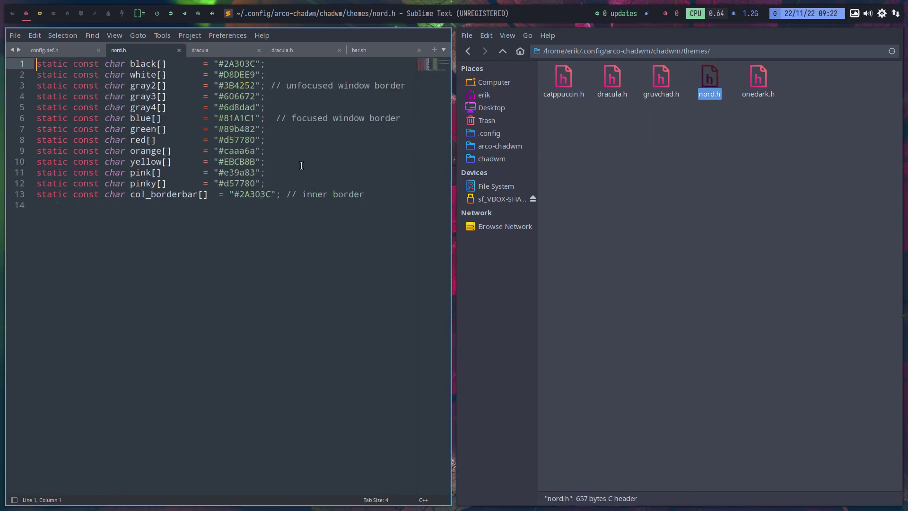
left_click_drag(218, 63, 255, 64)
key("ctrl+c")
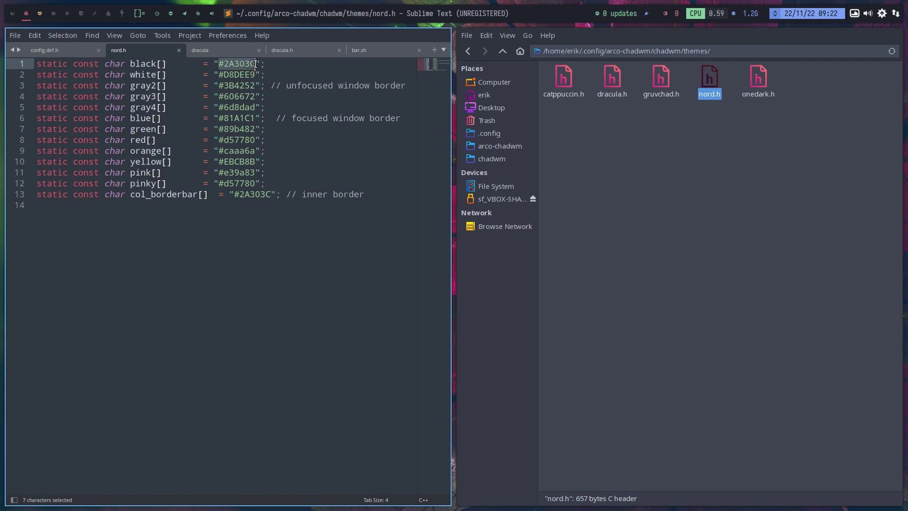
left_click(41, 13)
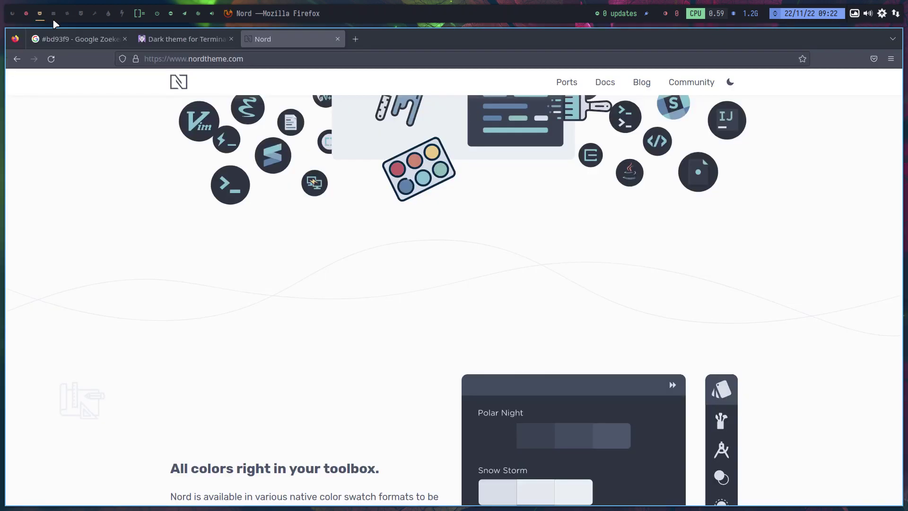
left_click(356, 38)
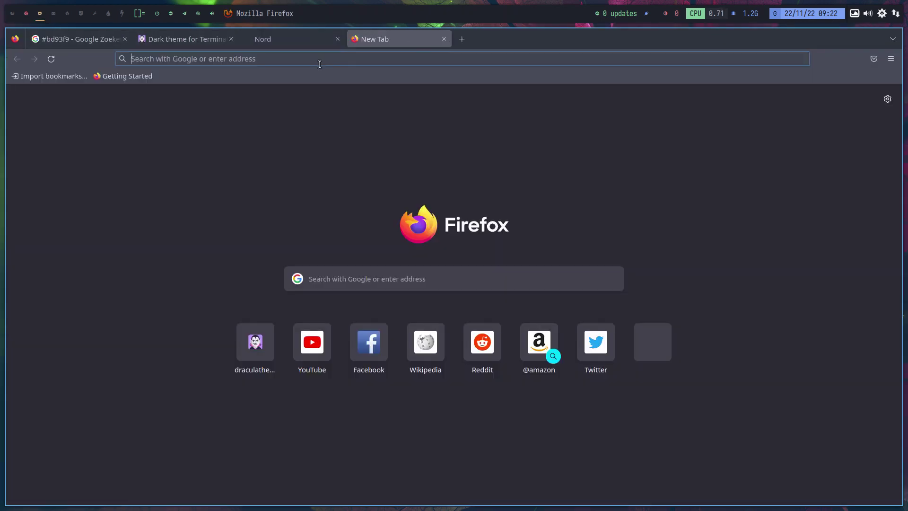
key("ctrl+v")
key("Return")
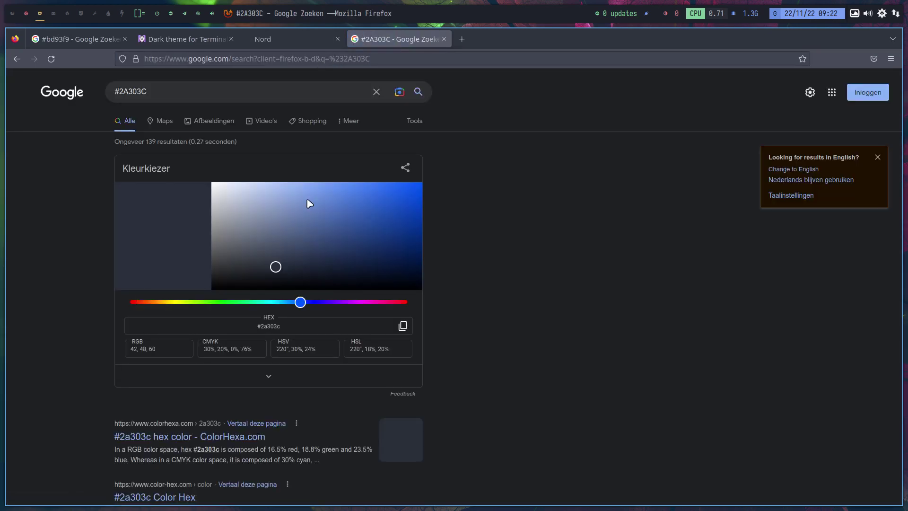
left_click(26, 14)
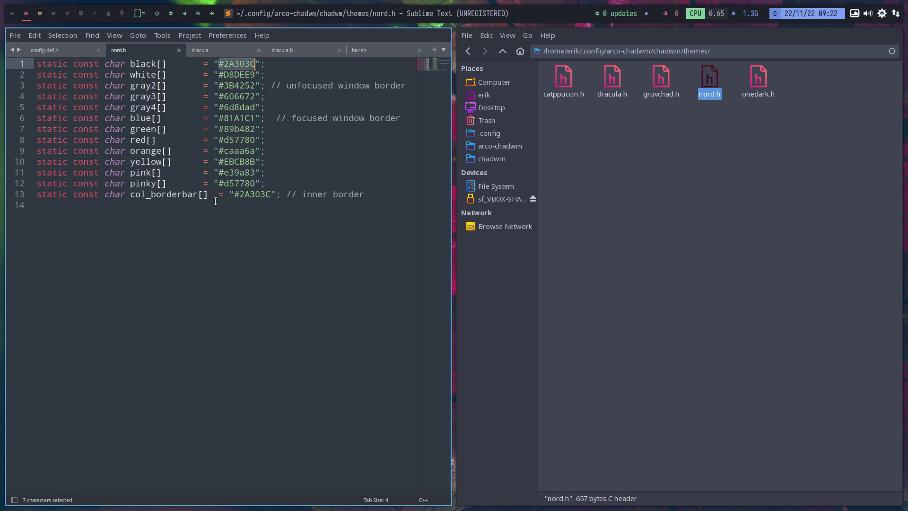
left_click(67, 52)
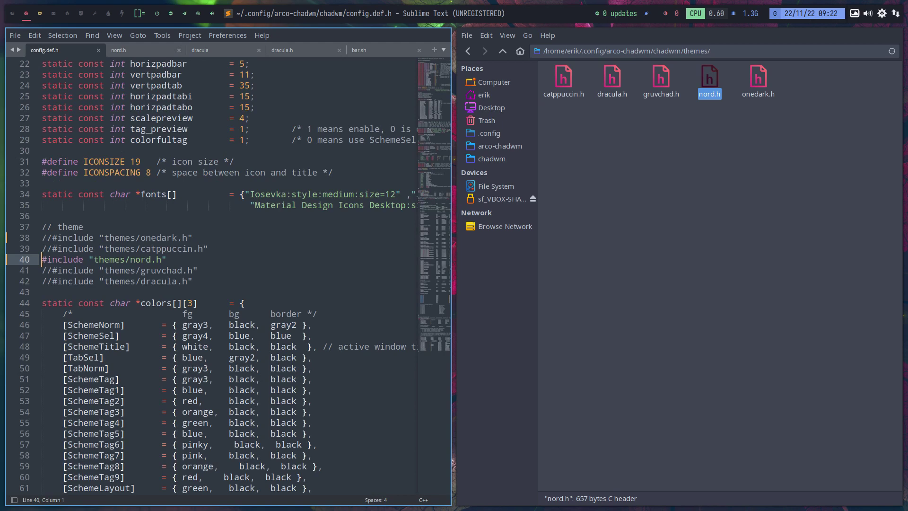
Save config.def.h and open the scripts/bar.sh script in arco-chadwm
key("ctrl+s")
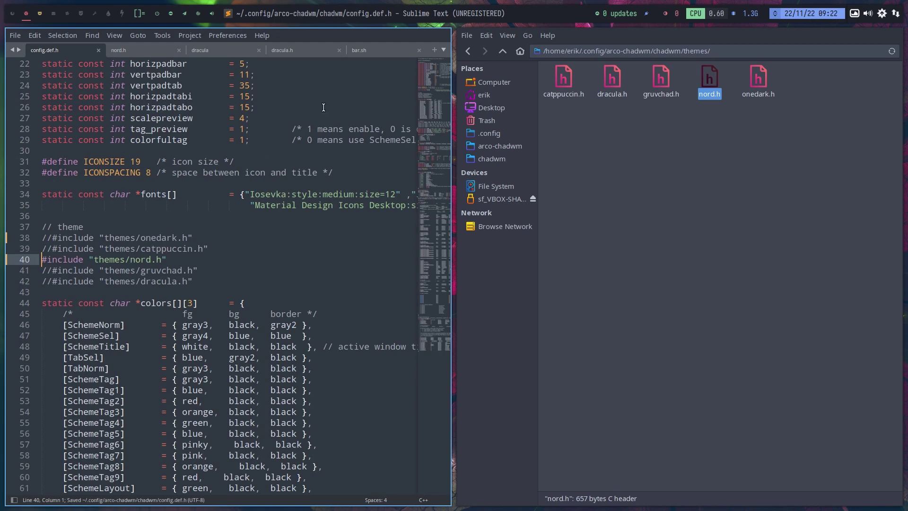
left_click(363, 51)
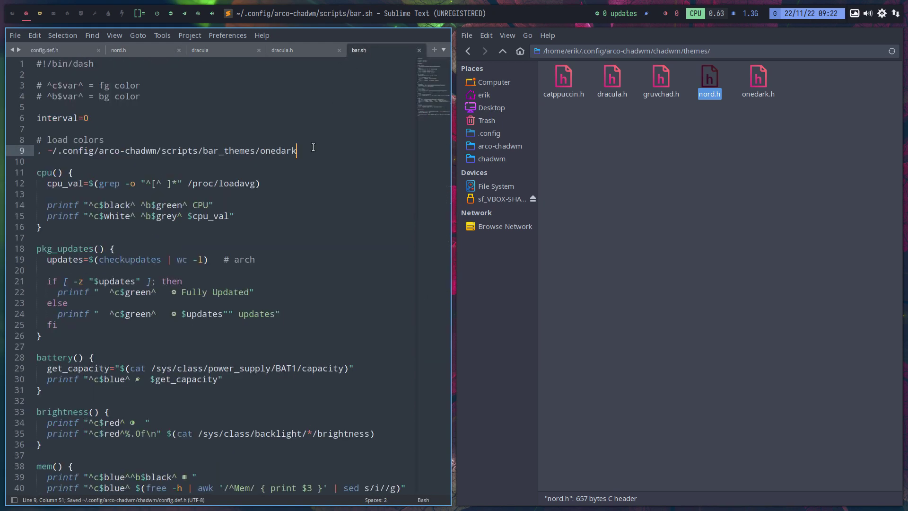
left_click(503, 51)
left_click(503, 51)
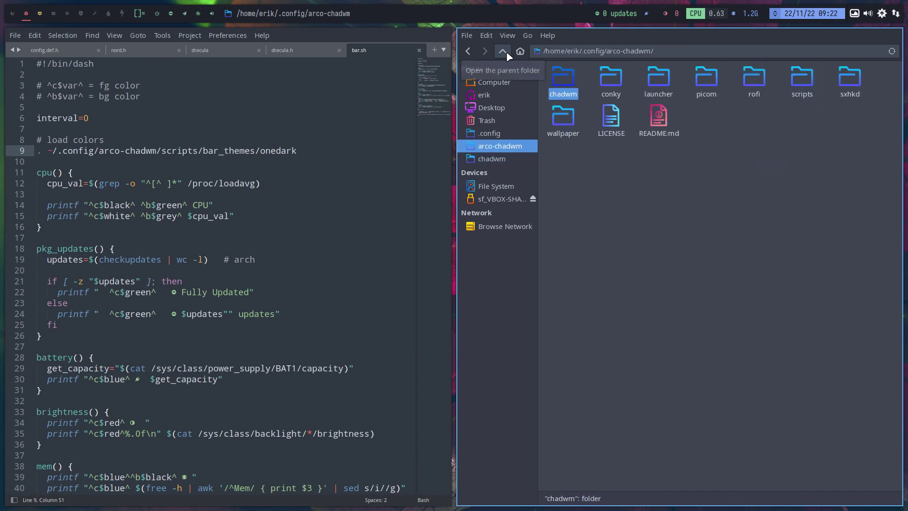
left_click(703, 157)
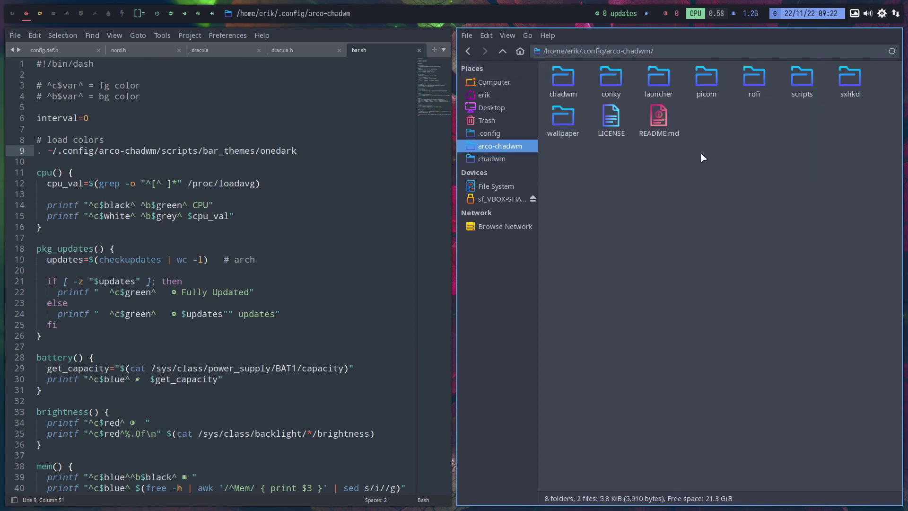
double_click(803, 79)
left_click(684, 90)
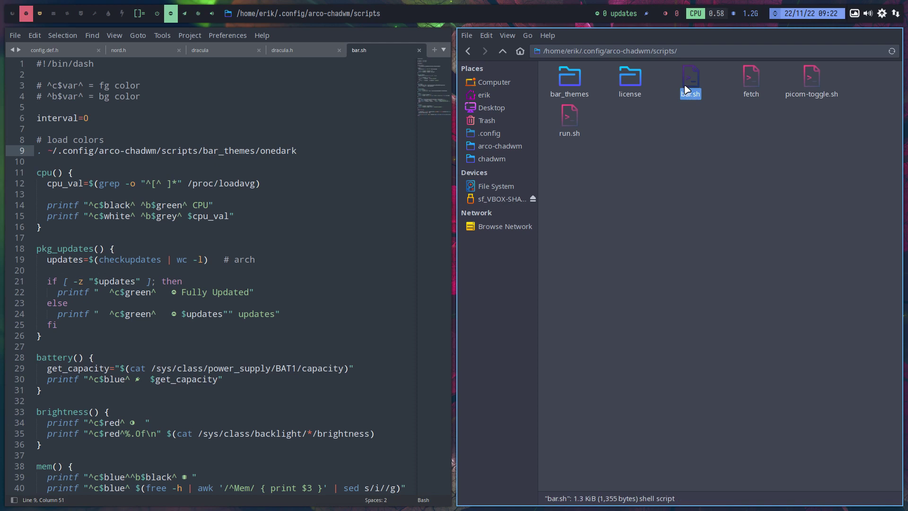
Change line 9 of bar.sh from the onedark to the nord bar theme, save, and switch to empty tag 1
left_click_drag(263, 151, 298, 147)
key("BackSpace")
key("BackSpace")
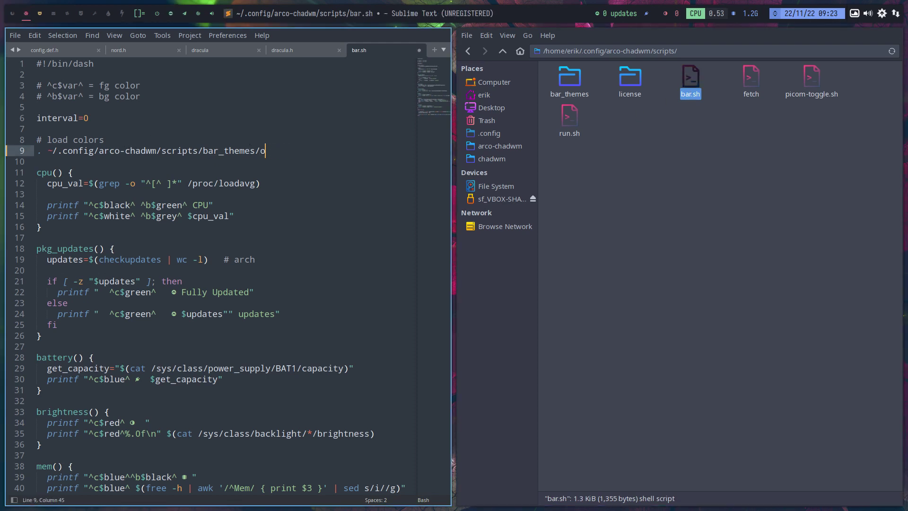
double_click(565, 79)
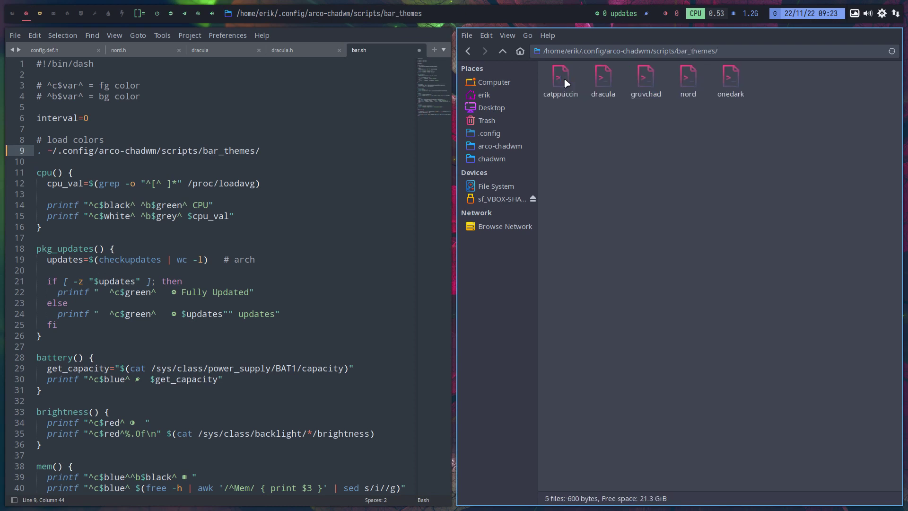
left_click(687, 92)
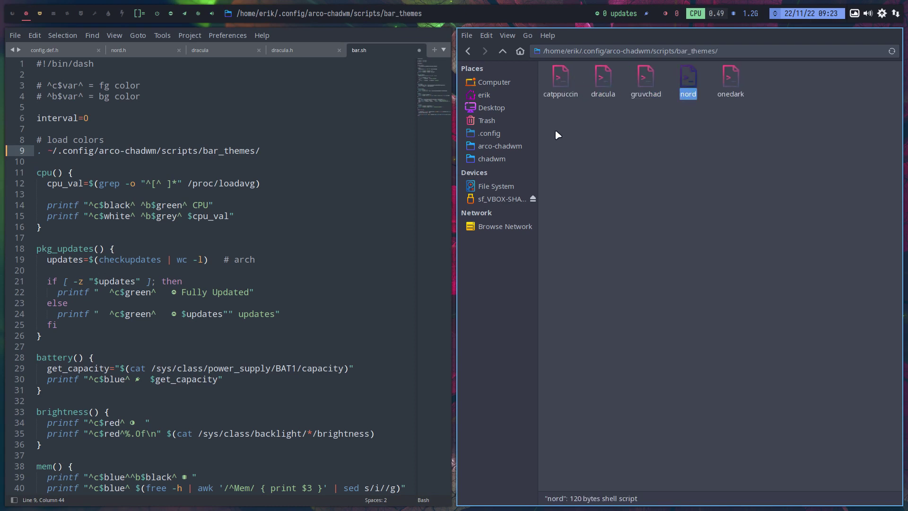
type("nord")
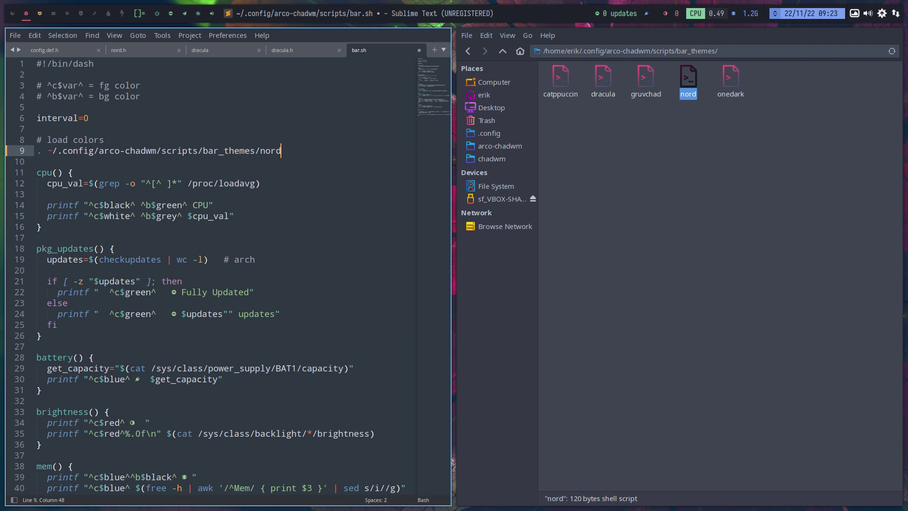
key("ctrl+s")
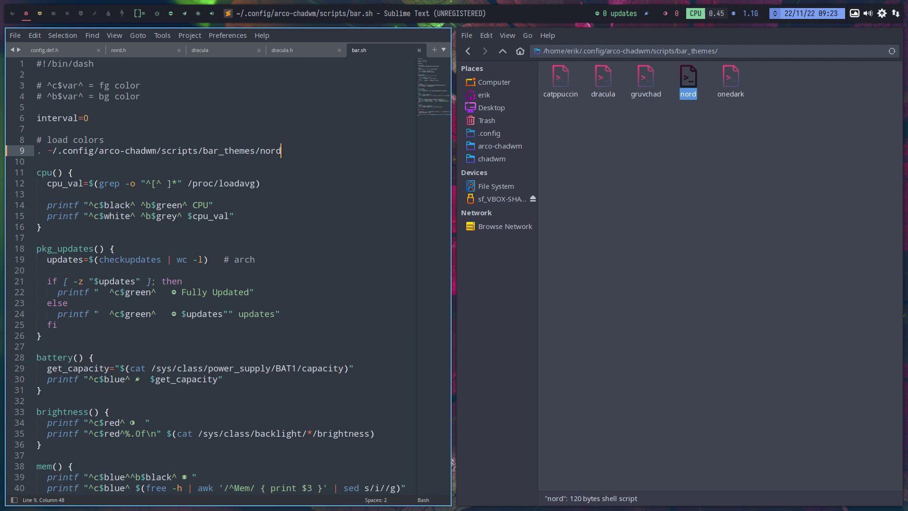
key("super+3")
key("super+1")
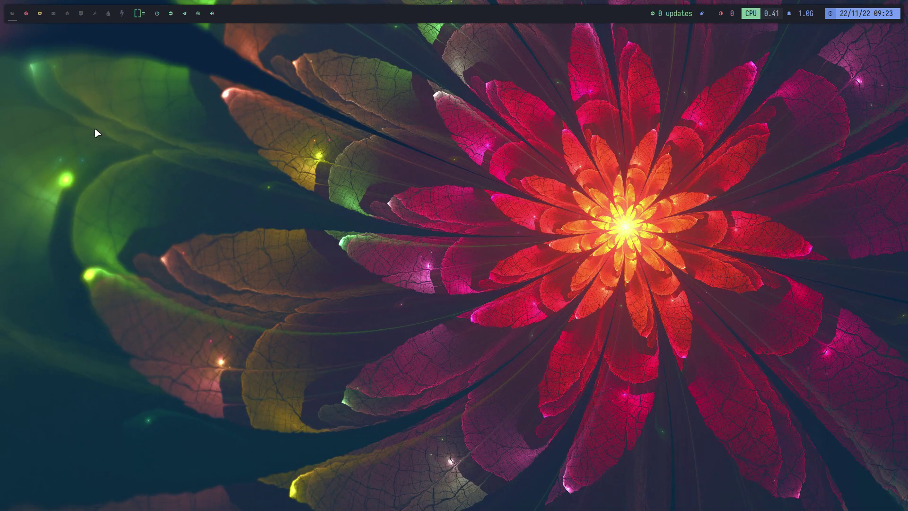
Close the Firefox and Sublime Text windows
left_click(29, 15)
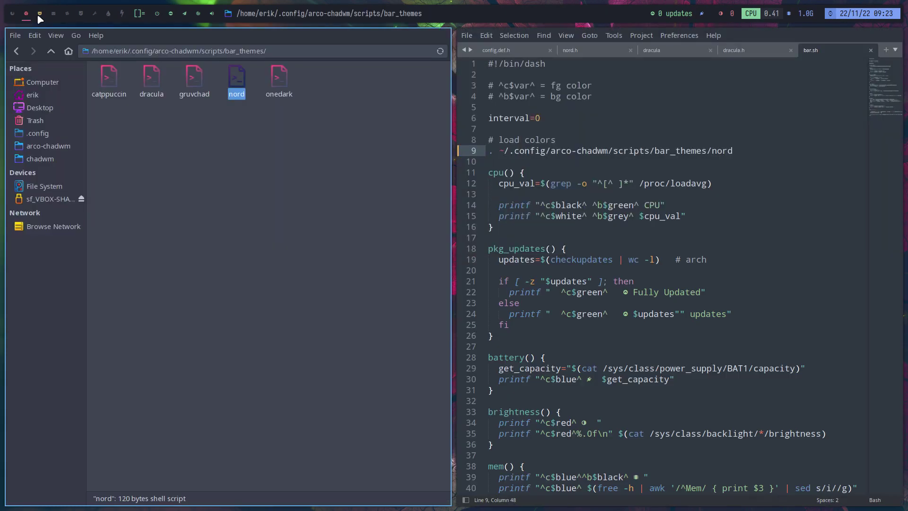
left_click(38, 13)
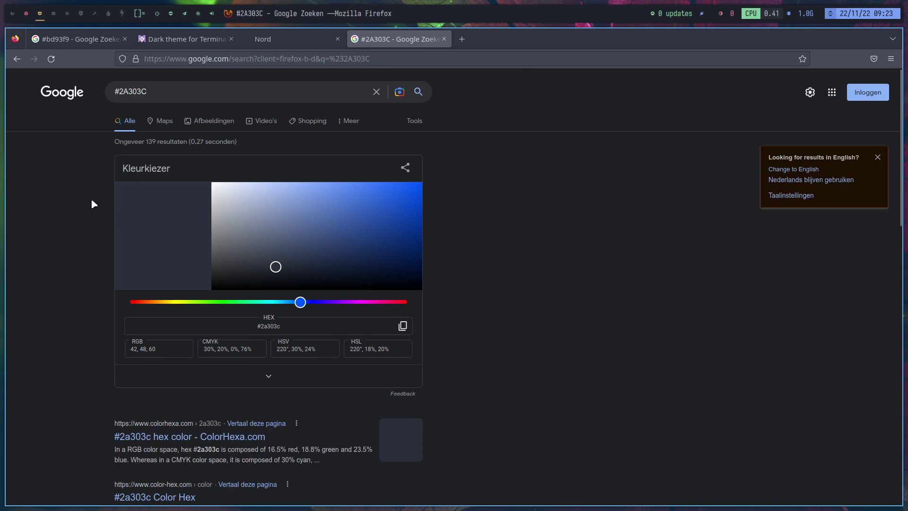
key("super+q")
left_click(25, 13)
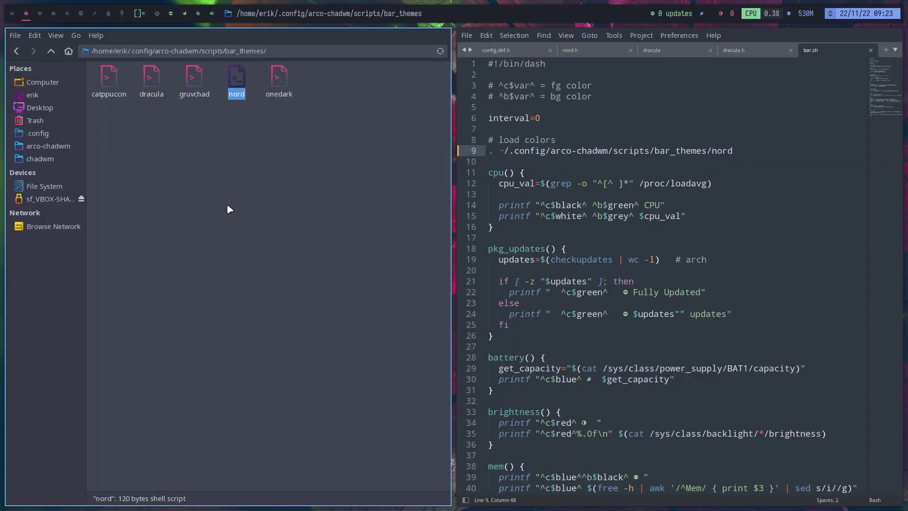
key("super+q")
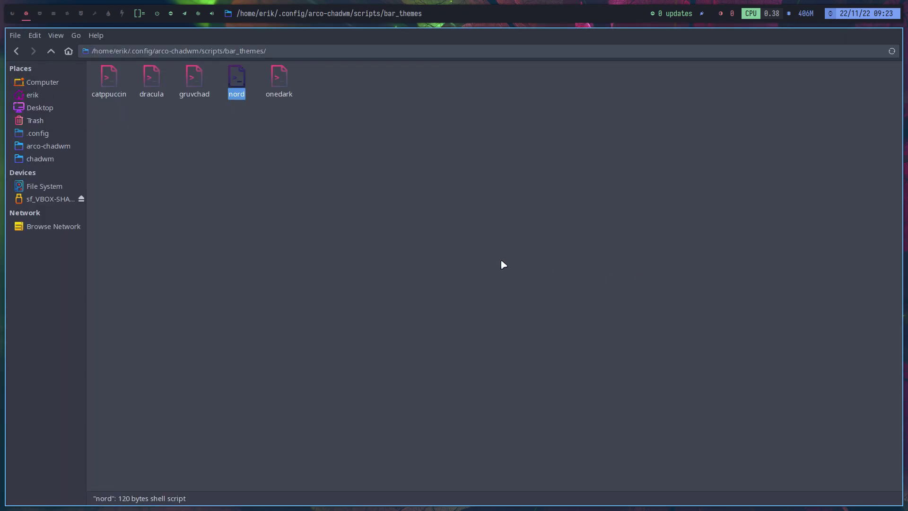
Open a terminal in the chadwm source folder and build it with make
left_click(61, 160)
right_click(171, 192)
left_click(227, 241)
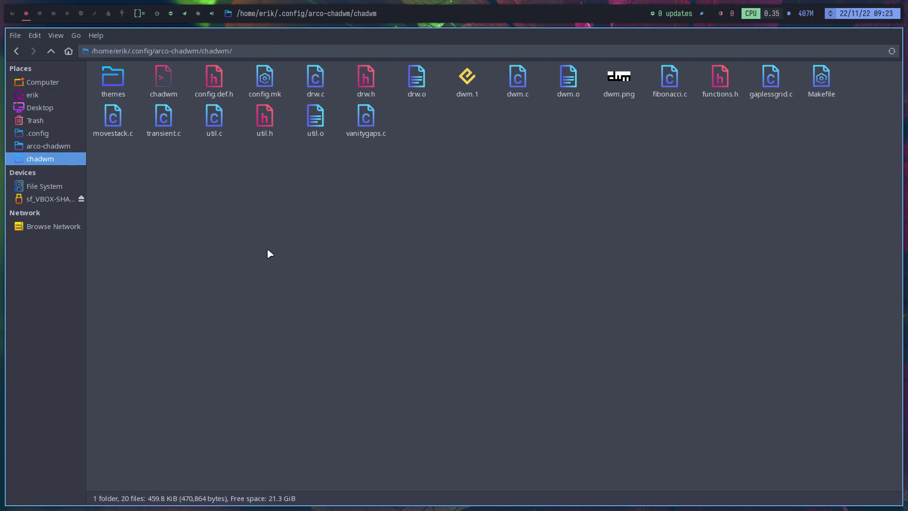
type("make")
key("Return")
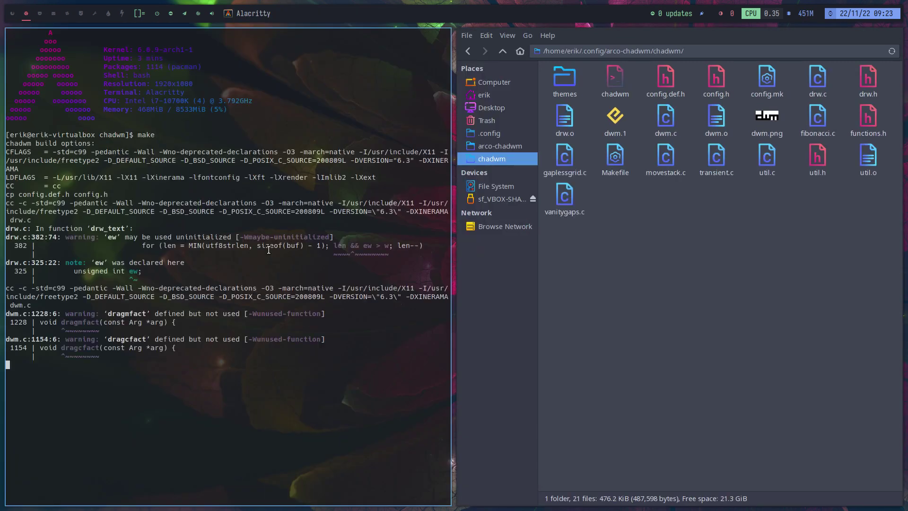
Delete config.h, rerun make to regenerate it from config.def.h, then select both config files
left_click(720, 87)
key("Delete")
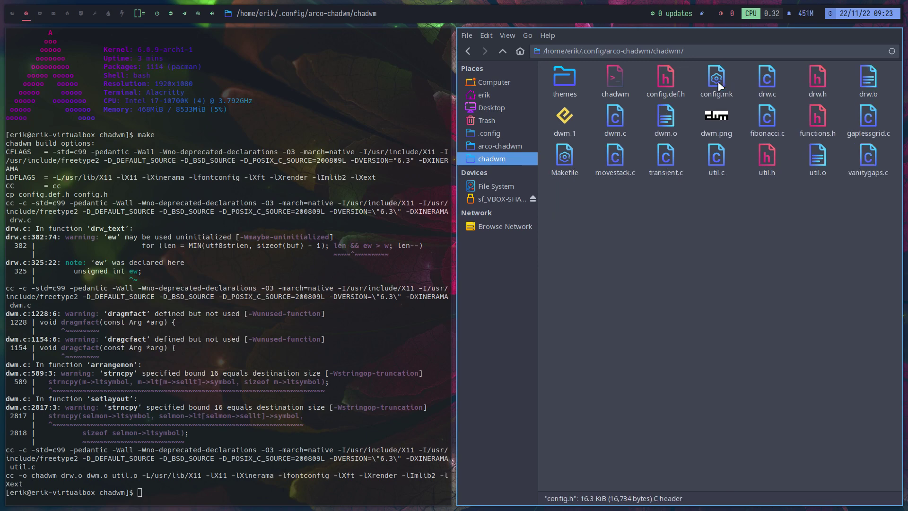
type("make")
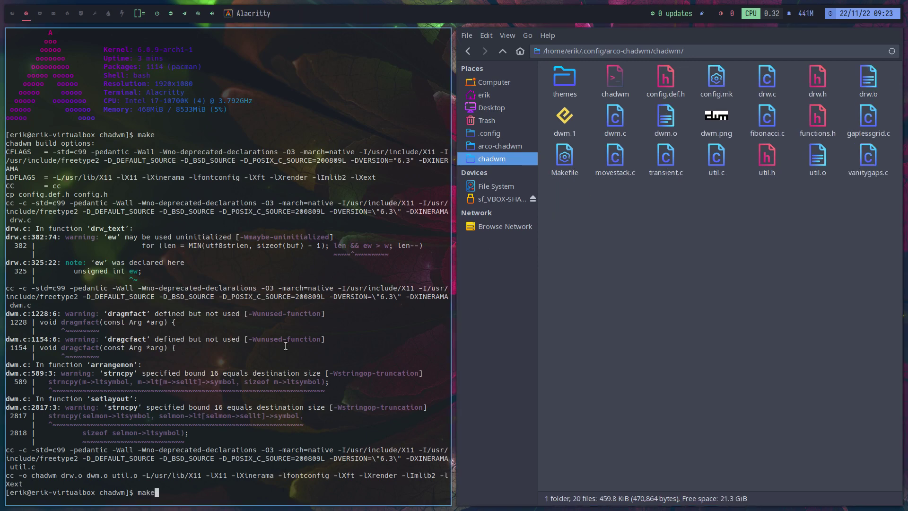
key("Return")
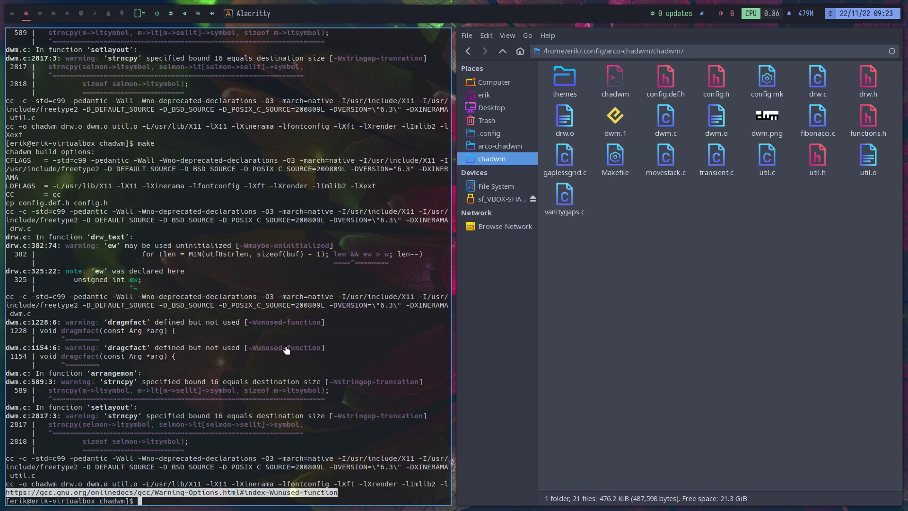
left_click(703, 89)
left_click(666, 88)
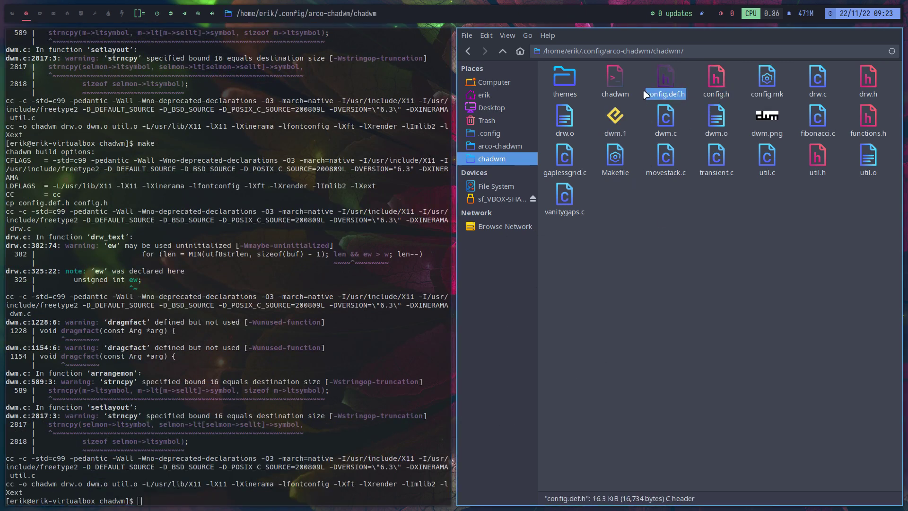
Select config.h together with config.def.h and bring up their file actions, then dismiss them
left_click(718, 84, "ctrl")
right_click(718, 84)
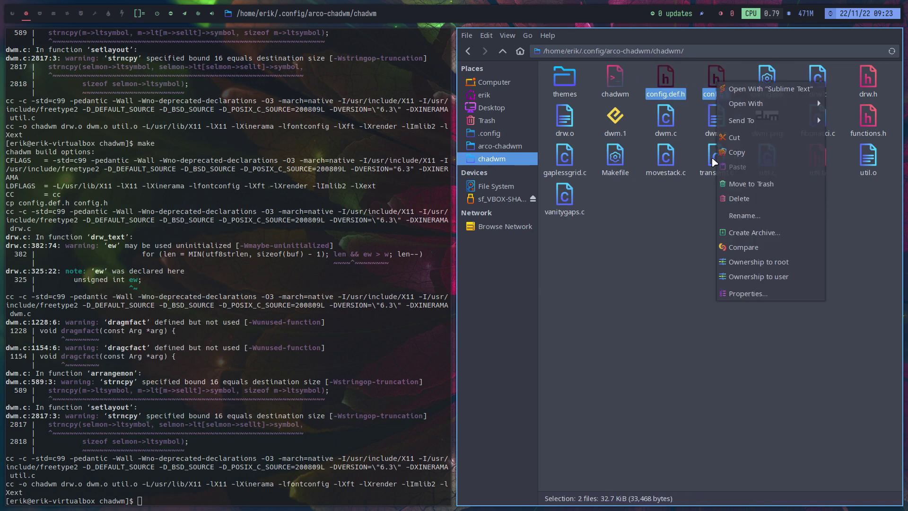
left_click(612, 271)
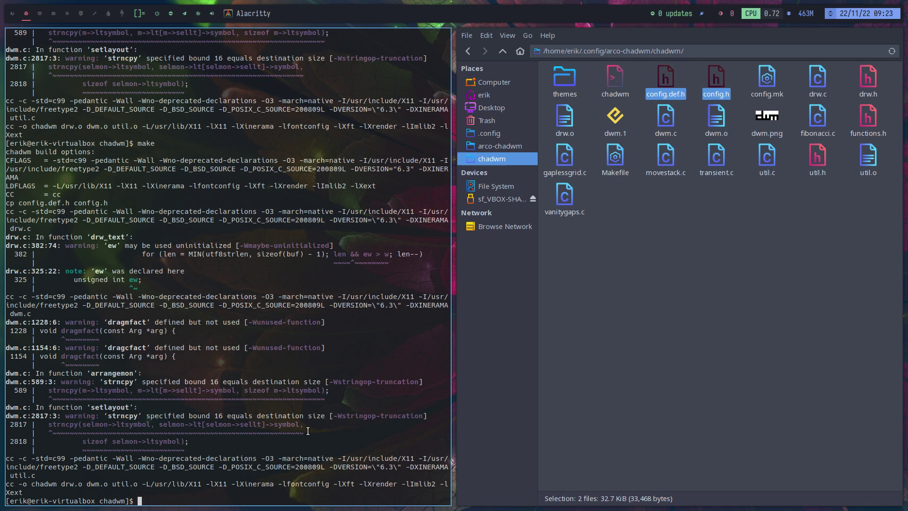
Install chadwm with sudo make install, entering the account password, then switch to workspace 1
type("sudo make install")
key("Return")
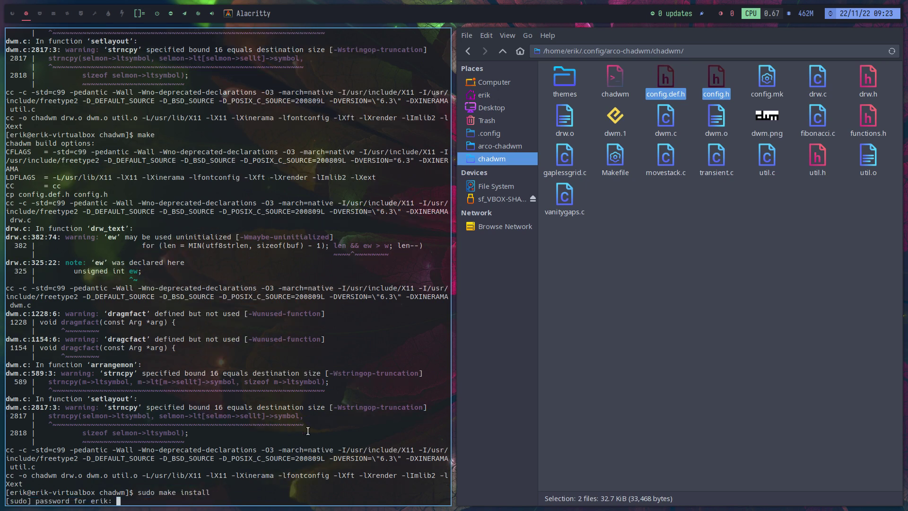
key("Return")
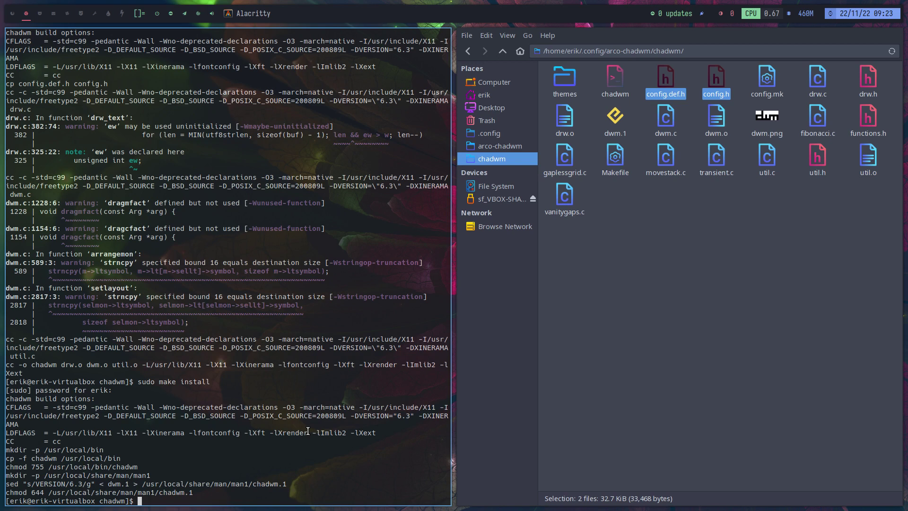
key("super+1")
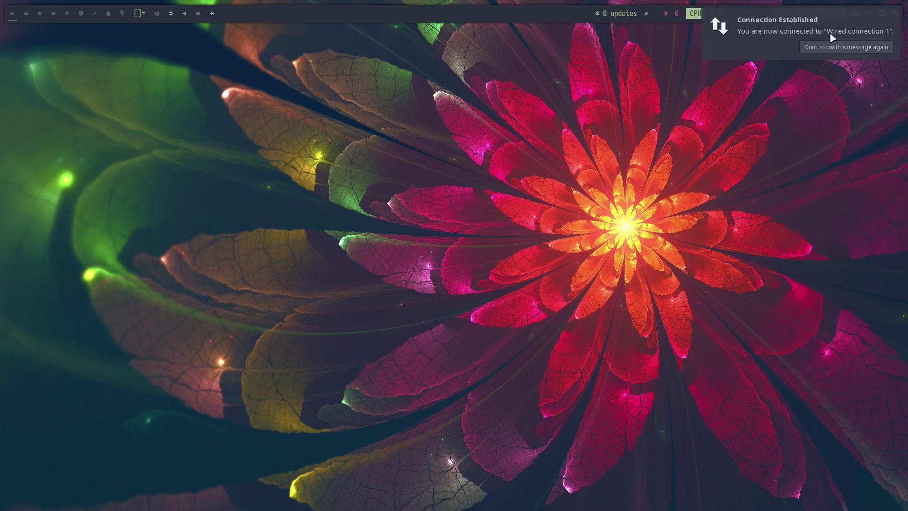
Dismiss the notification, open terminals on workspaces 1, 2 and 3, and launch Thunar on the third
left_click(831, 34)
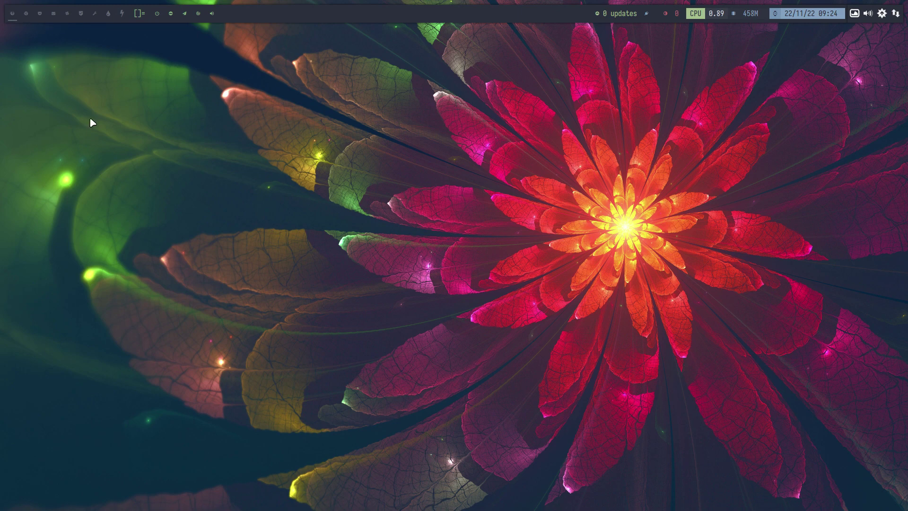
key("super+Return")
left_click(26, 14)
key("super+Return")
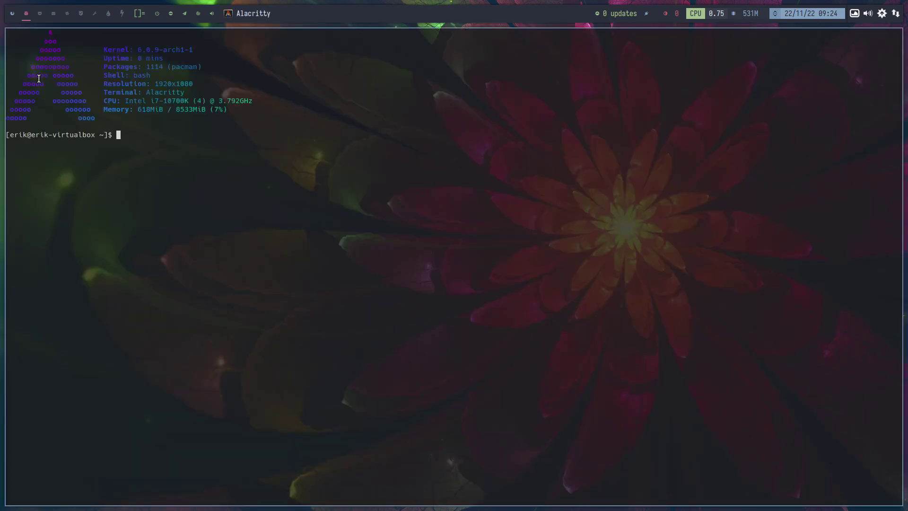
left_click(40, 13)
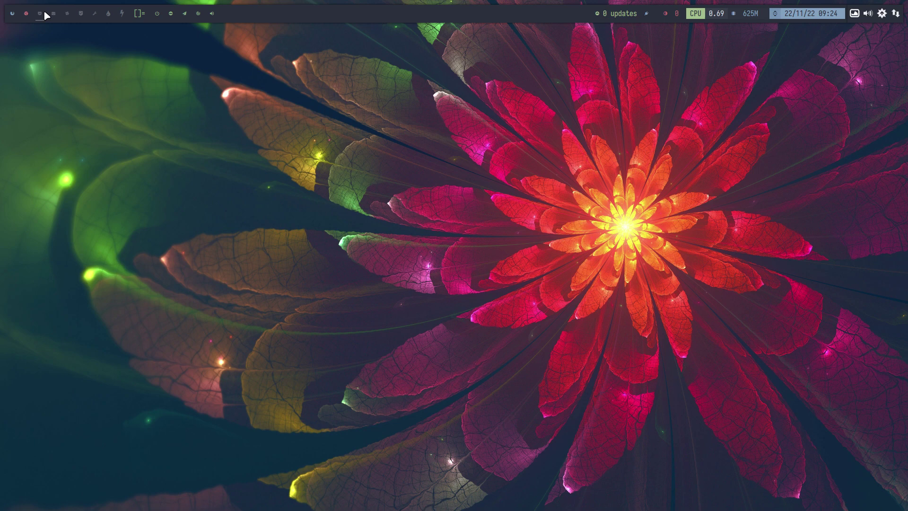
key("super+Return")
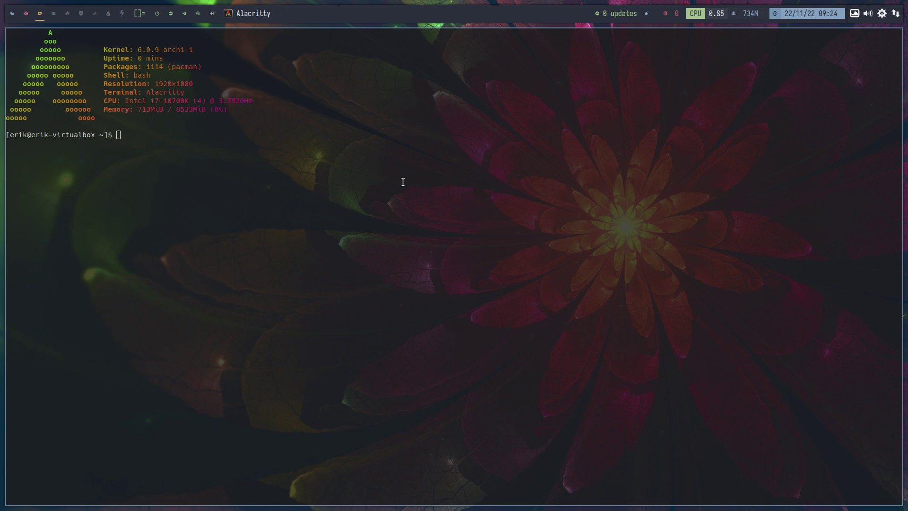
key("super+shift+Return")
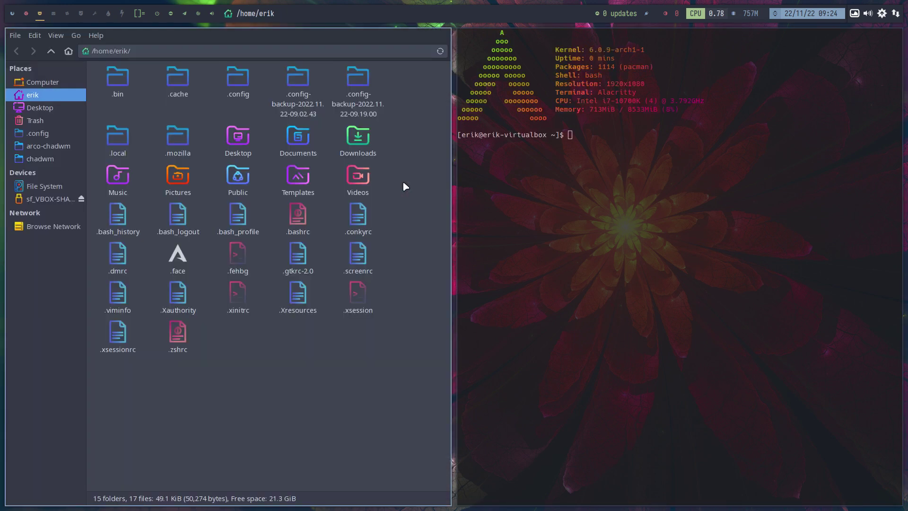
Hide hidden files in Thunar and open the chadwm config.def.h in Sublime Text
key("ctrl+h")
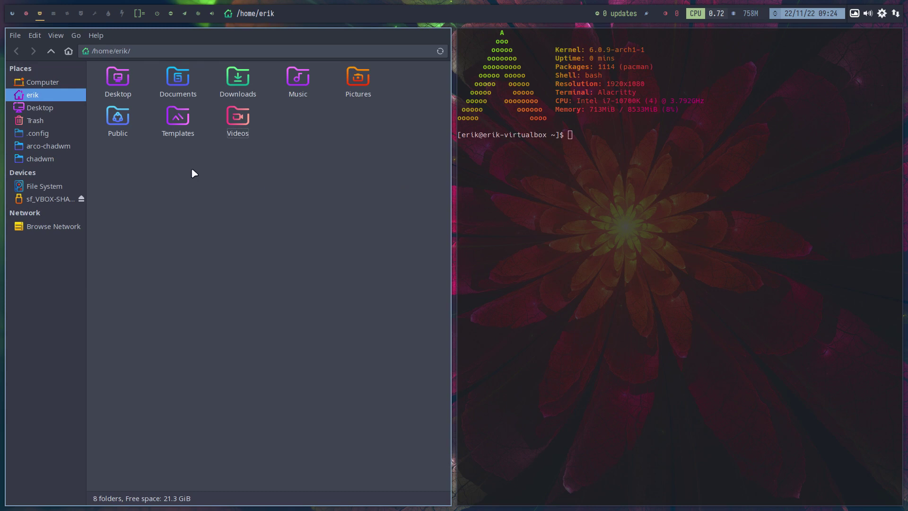
left_click(60, 158)
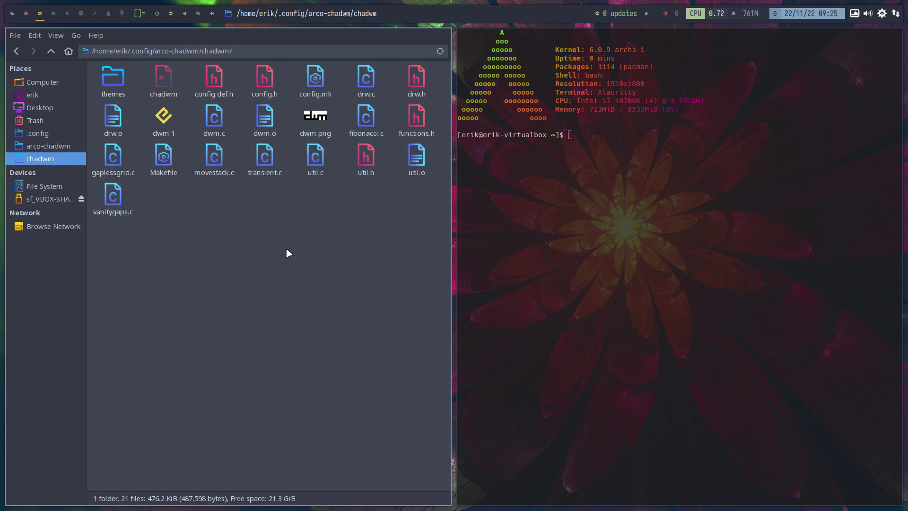
double_click(213, 77)
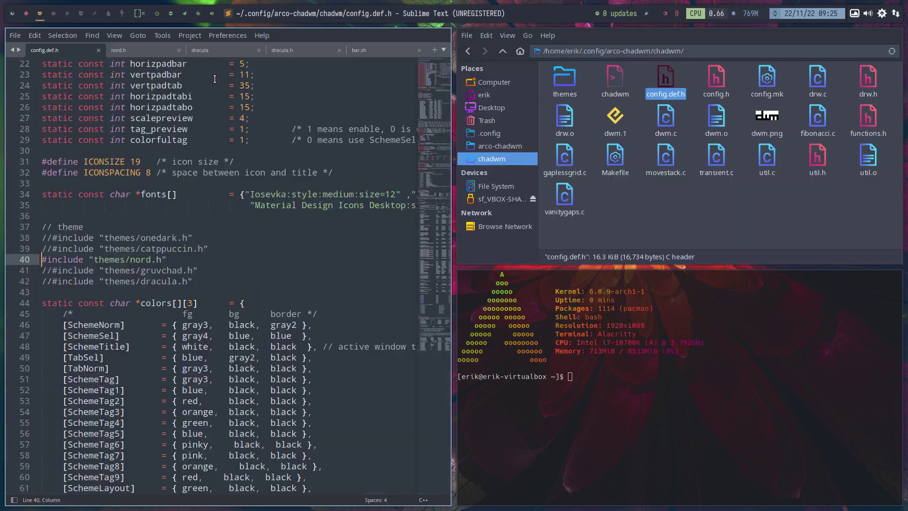
scroll(242, 259, "up", 4)
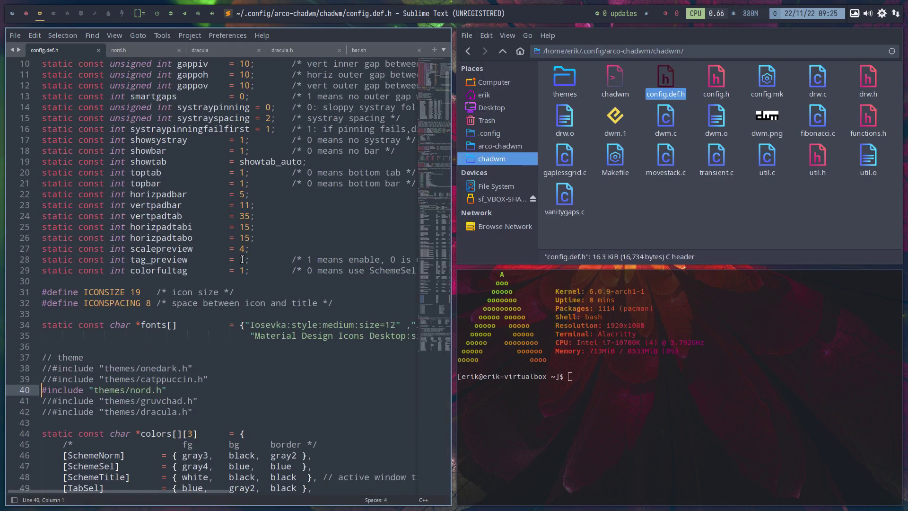
scroll(242, 259, "up", 2)
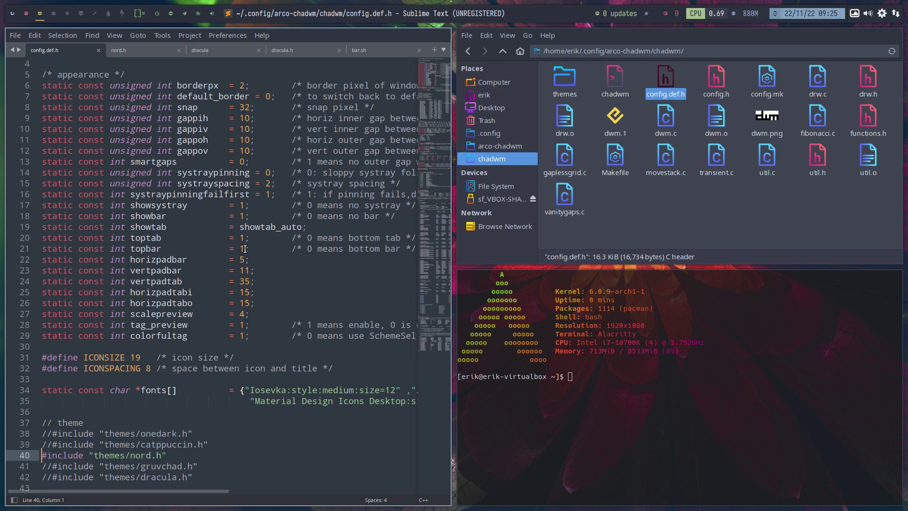
Change topbar from 1 to 0 on line 21 and save
left_click(244, 249)
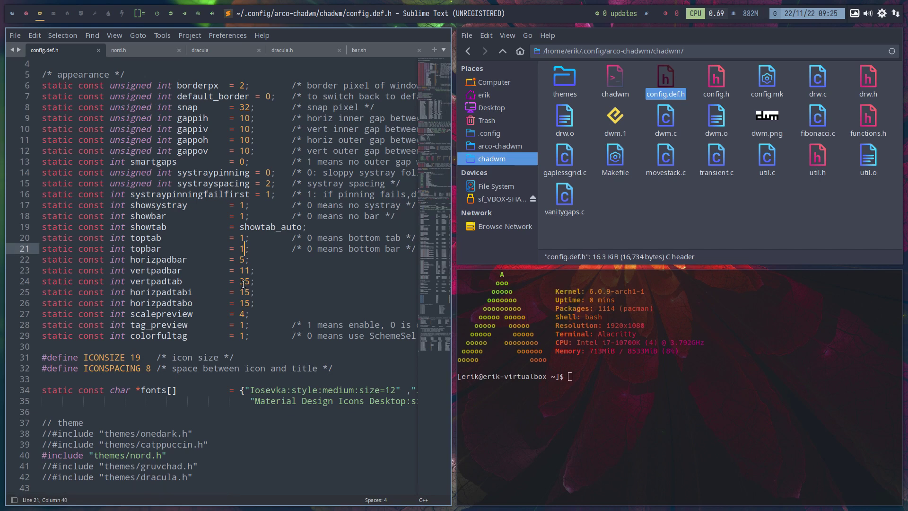
key("BackSpace")
type("0")
key("ctrl+s")
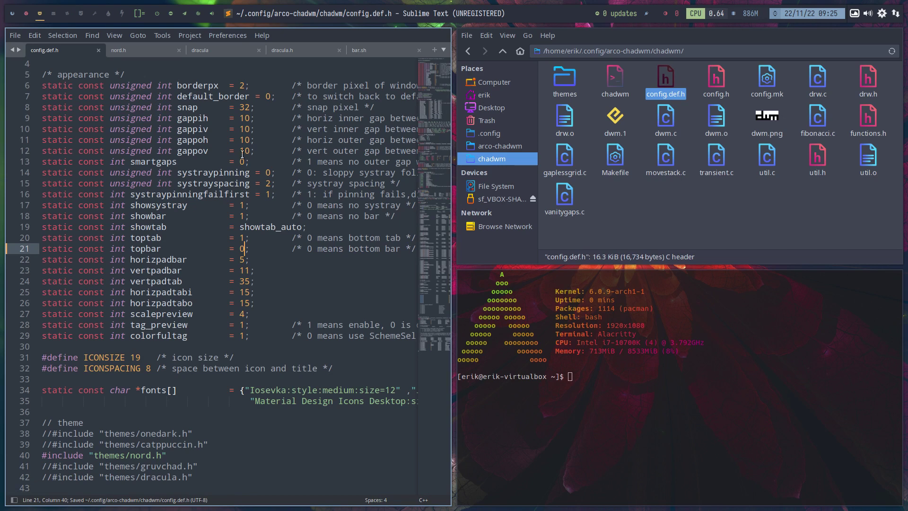
Change borderpx from 2 to 0 on line 6, save, and close the terminal
left_click(244, 86)
key("BackSpace")
type("0")
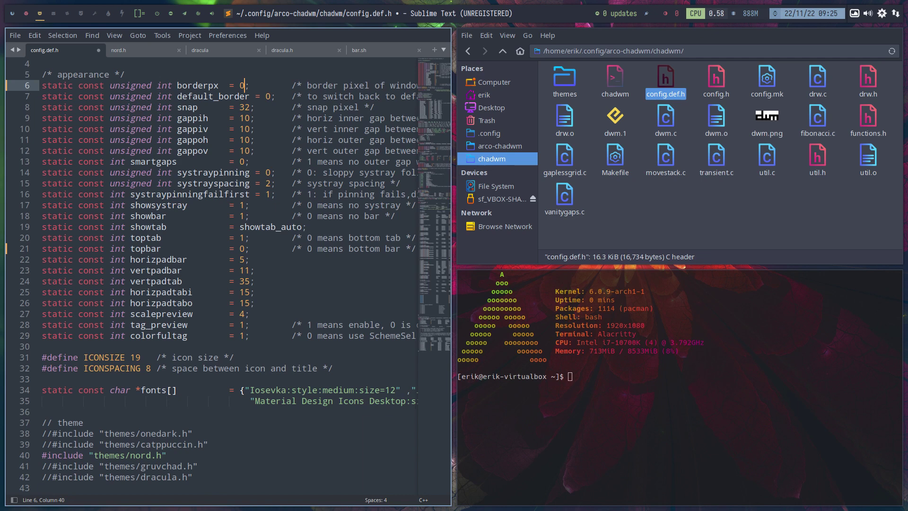
key("ctrl+s")
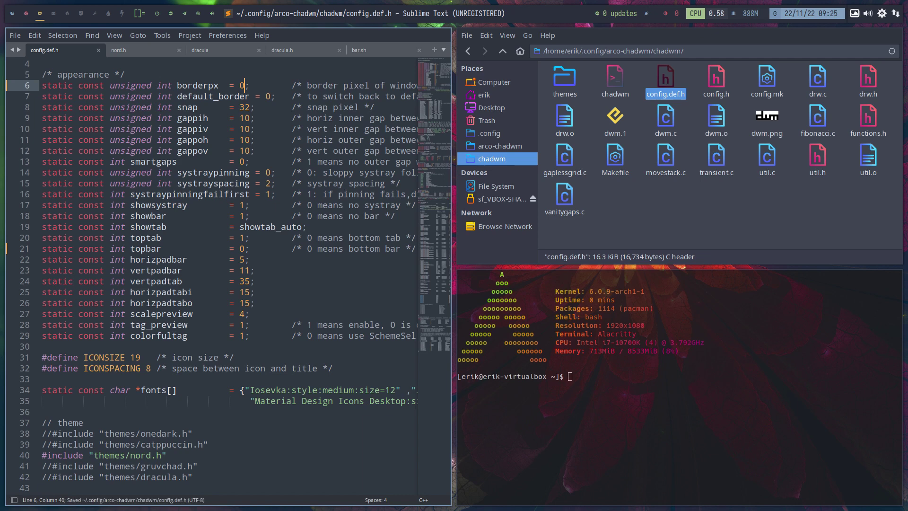
key("super+q")
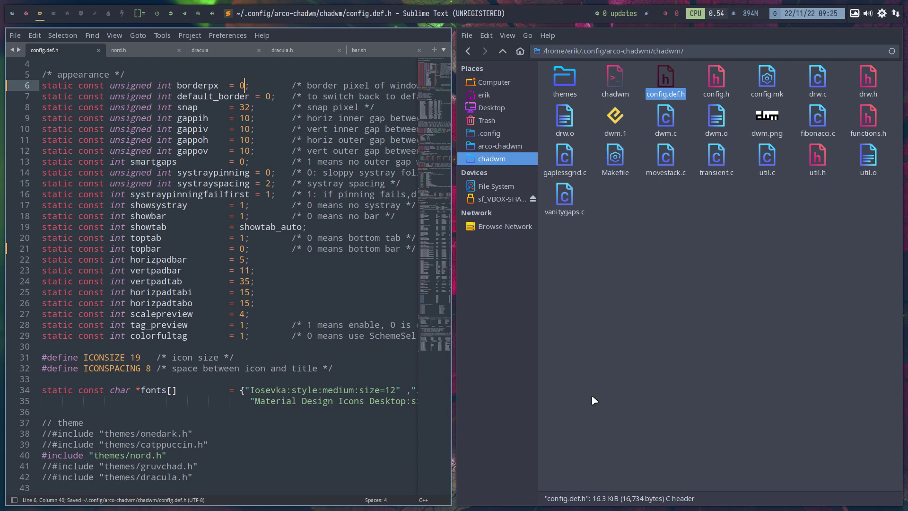
Open a terminal in the chadwm folder and run make
right_click(636, 248)
mouse_move(677, 279)
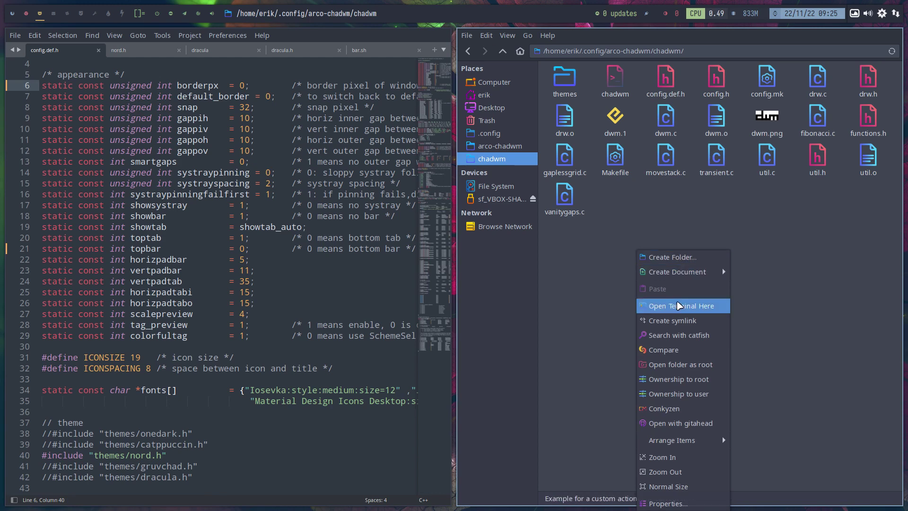
left_click(679, 306)
type("ma")
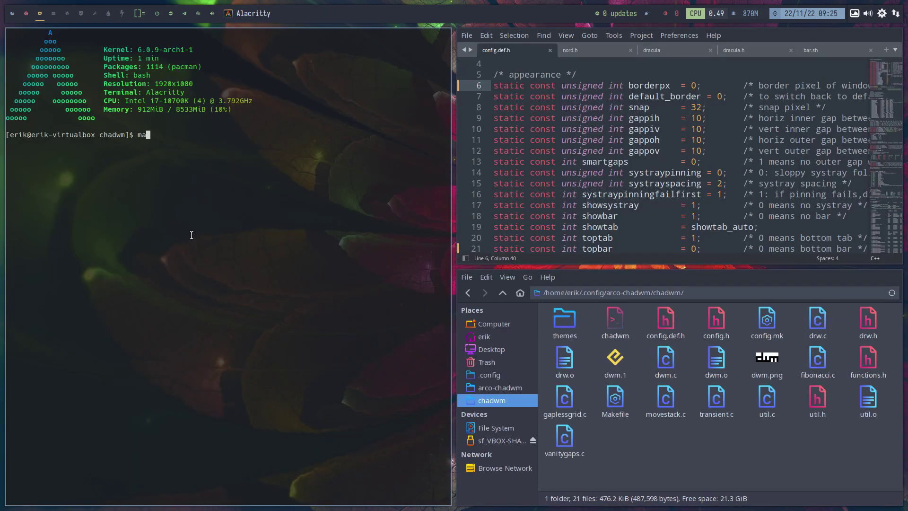
type("ke")
key("Return")
type("sudo m")
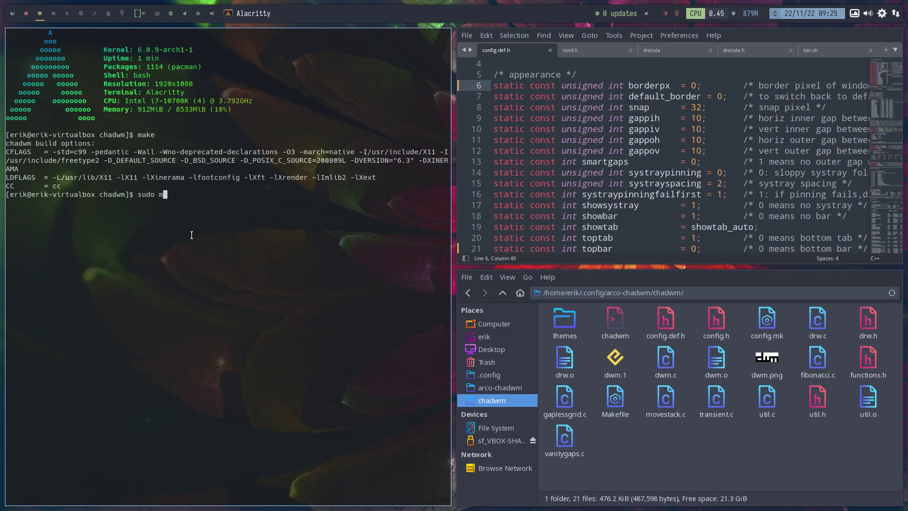
type("ak")
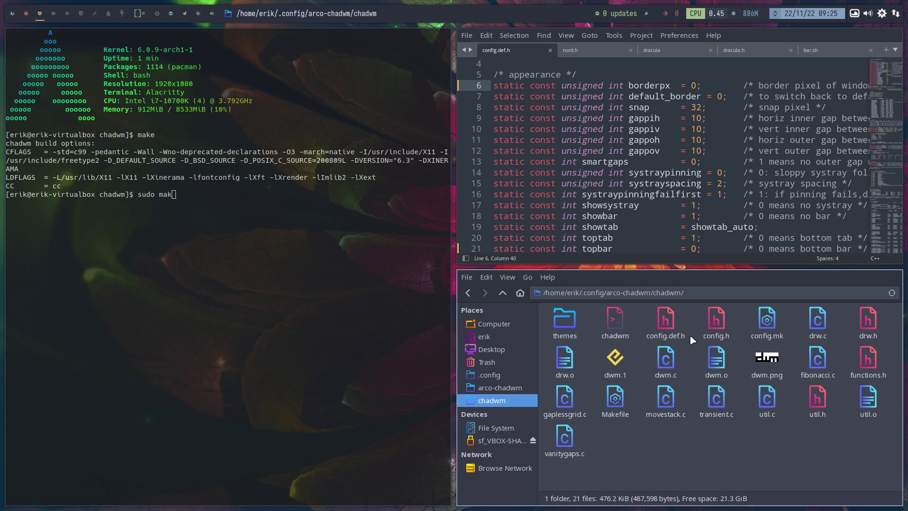
Compare config.def.h with config.h in Meld
left_click_drag(647, 316, 734, 323)
right_click(715, 321)
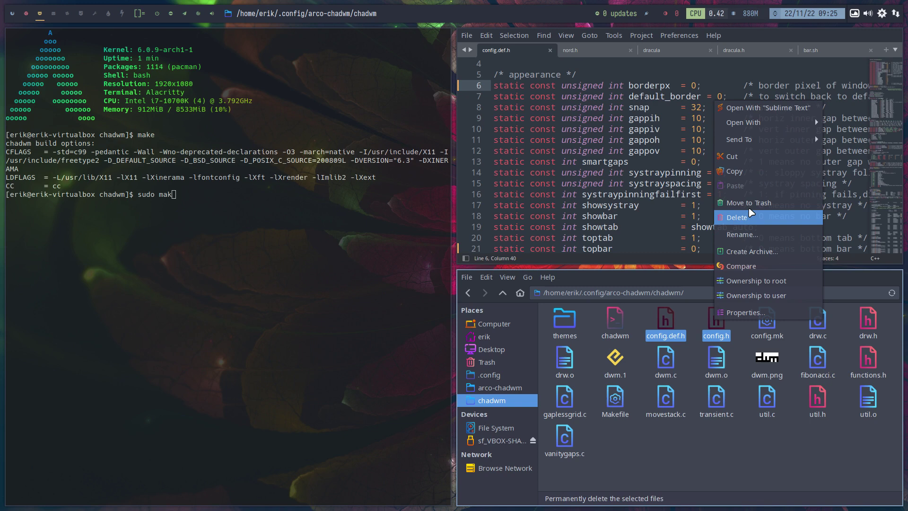
left_click(752, 272)
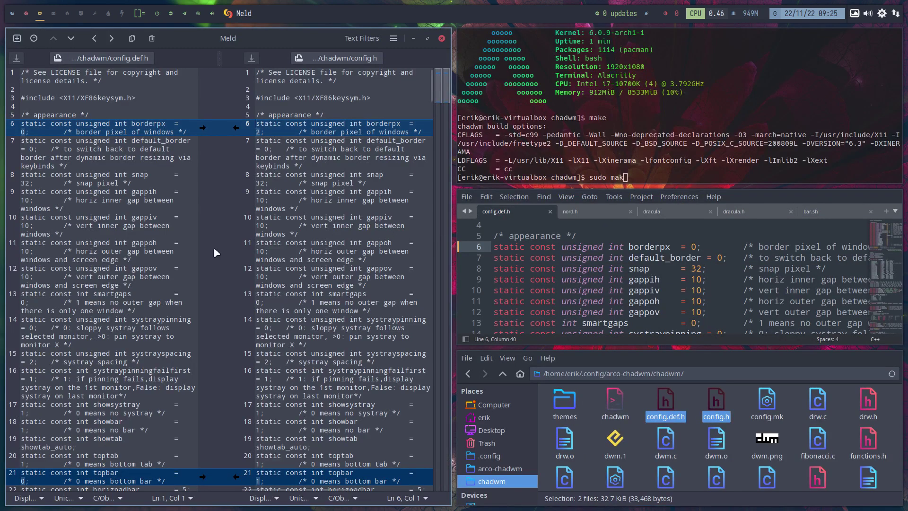
Merge the borderpx 0 and topbar 0 changes into config.h in fullscreen Meld and save on closing
key("F11")
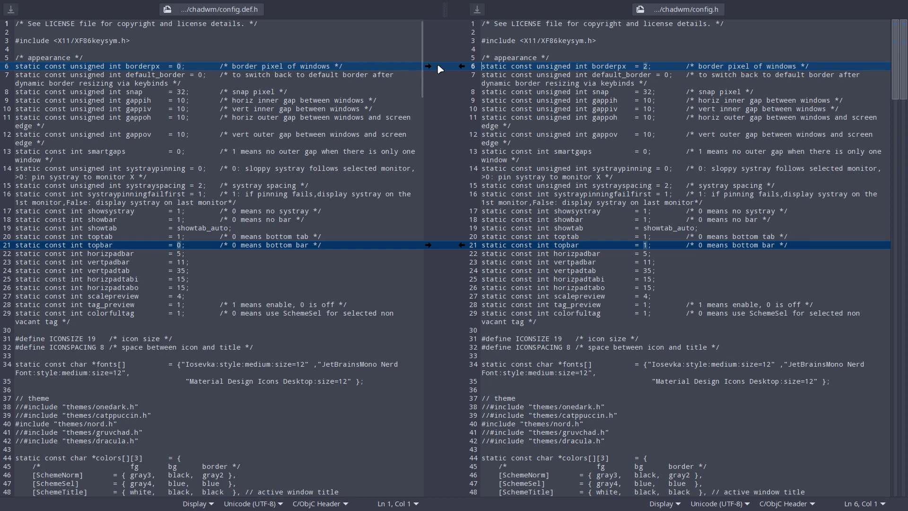
left_click(428, 66)
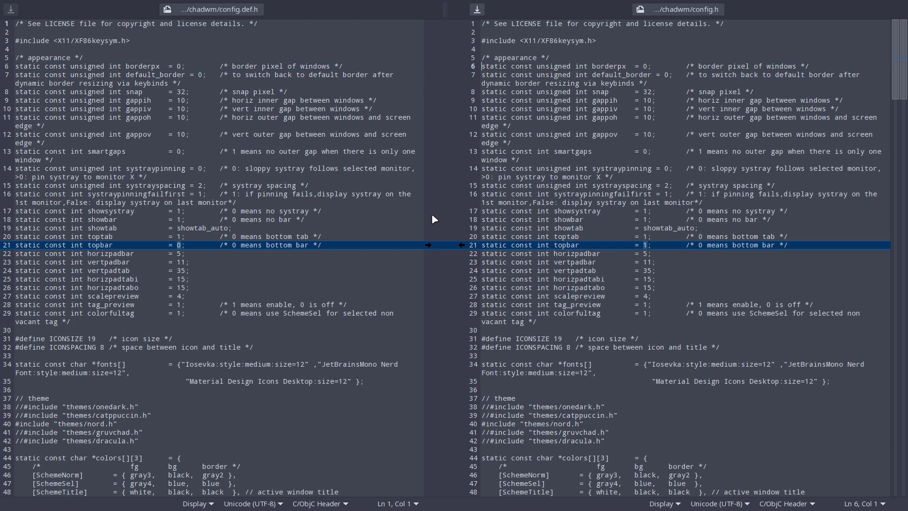
left_click(423, 245)
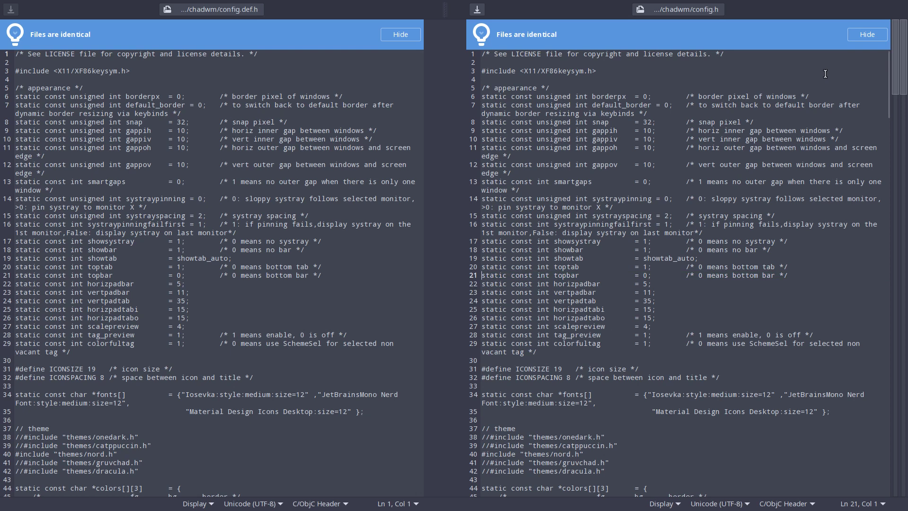
key("ctrl+w")
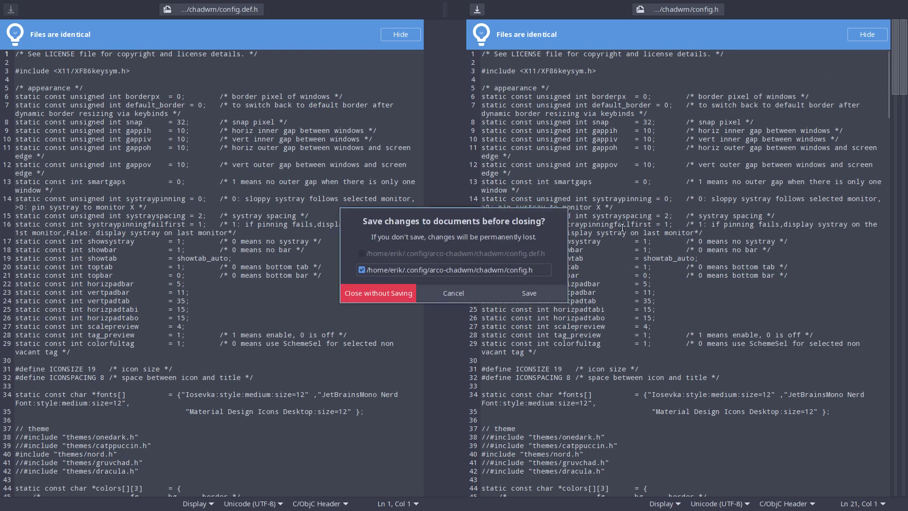
left_click(529, 293)
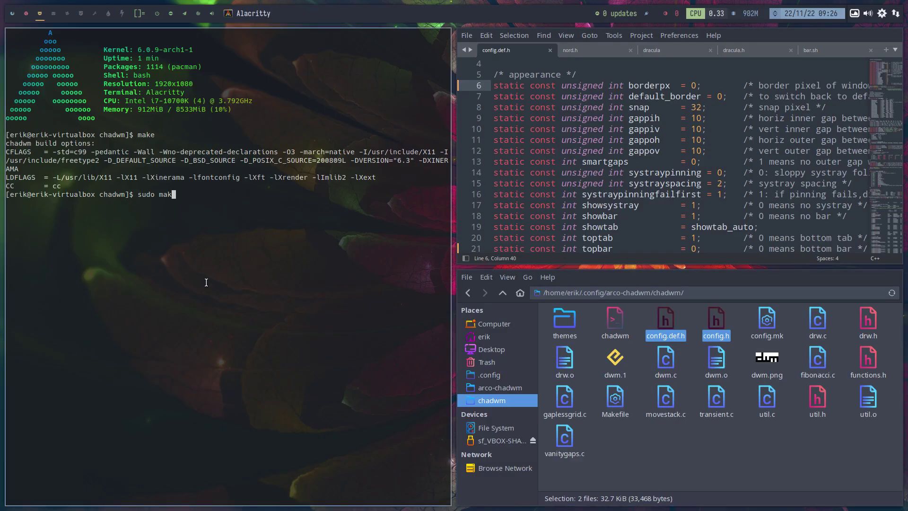
Recompile chadwm with make and install it via sudo make install, entering the account password
key("BackSpace")
key("BackSpace")
key("BackSpace")
key("BackSpace")
key("BackSpace")
key("BackSpace")
key("BackSpace")
key("BackSpace")
type("mk")
key("BackSpace")
type("ake")
key("Return")
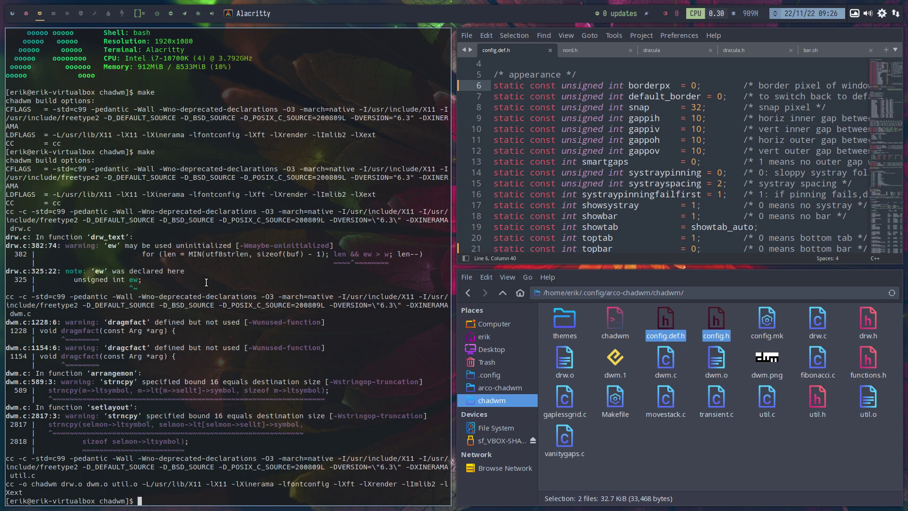
type("sud ")
type(" make instal")
type("l")
key("Return")
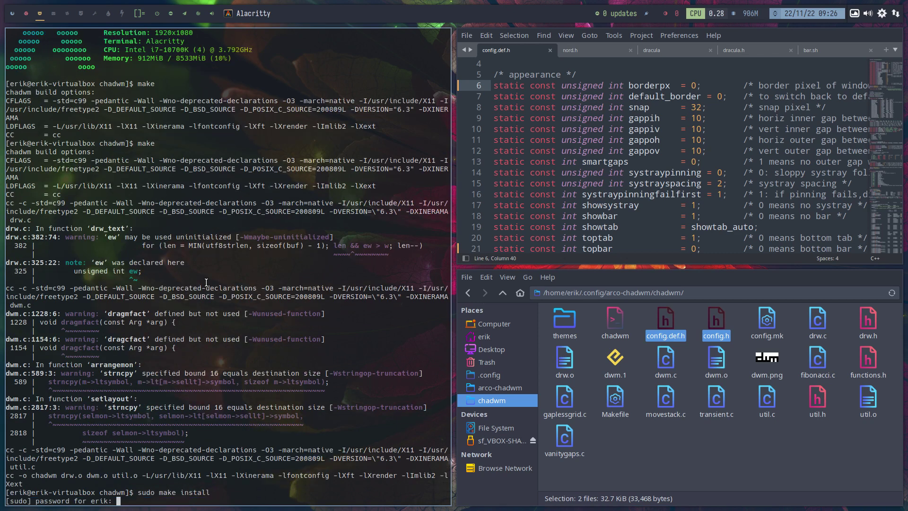
key("Return")
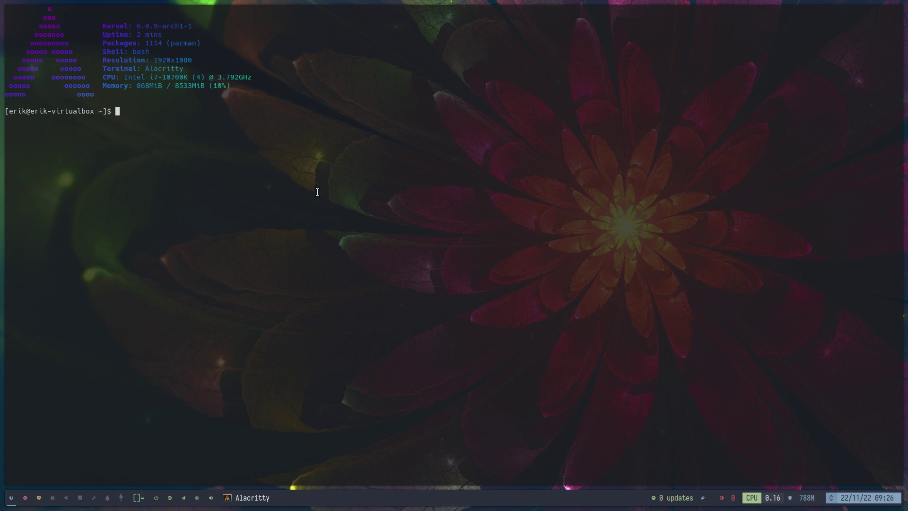
Open a second borderless terminal beside the first with Alt+Shift+Enter
key("alt+shift+Return")
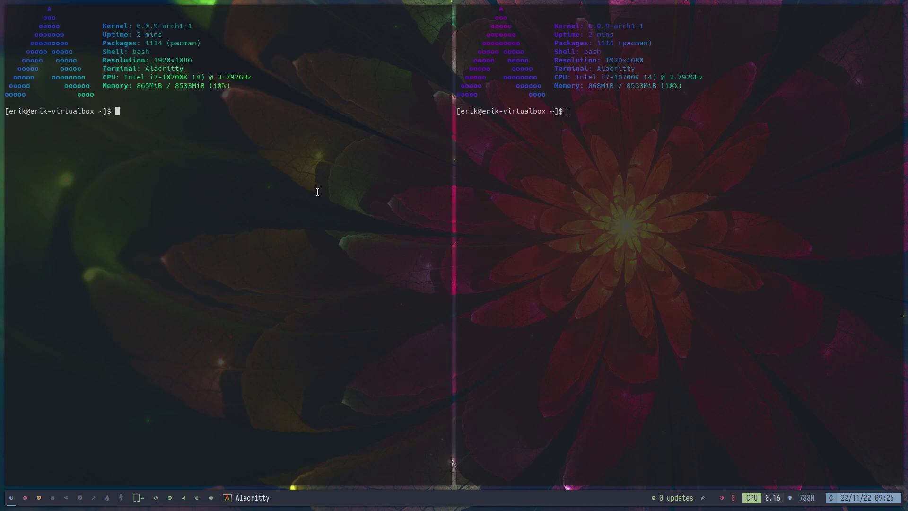